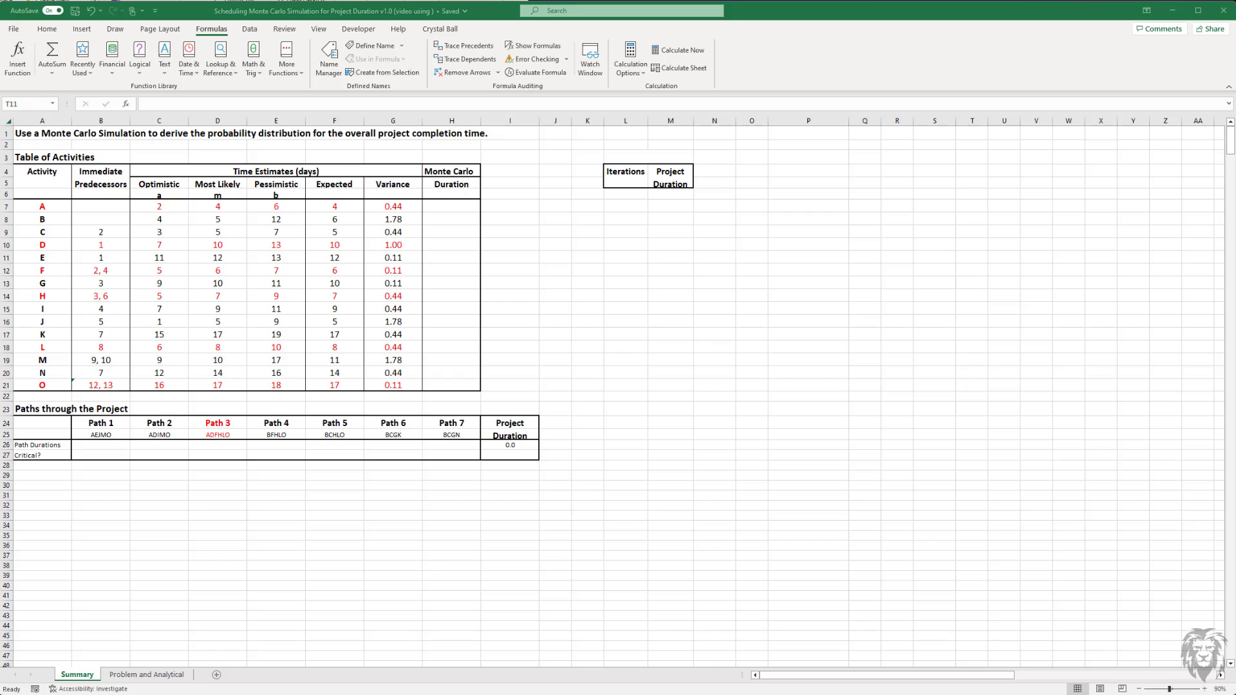
Step: Review the expected-time and variance formulas and the analytical probability on the Problem and Analytical sheet, and return to the Summary sheet
{"action": "left_click", "coordinate": [165, 676]}
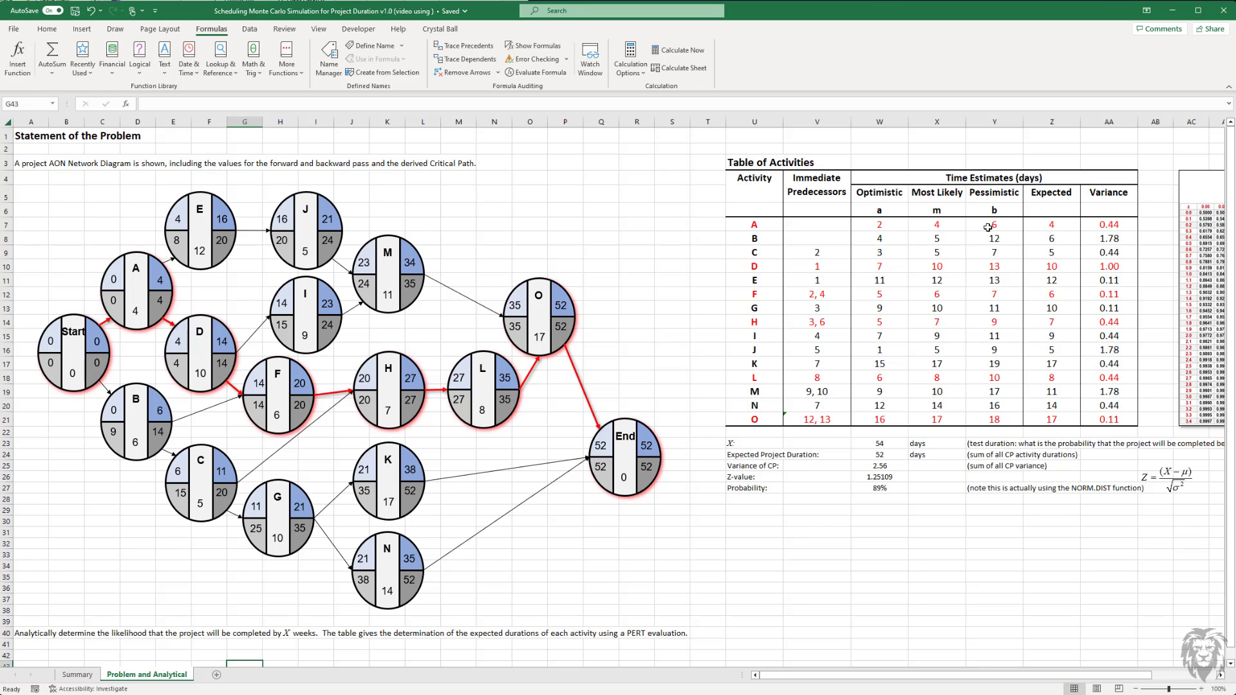
{"action": "left_click", "coordinate": [1061, 226]}
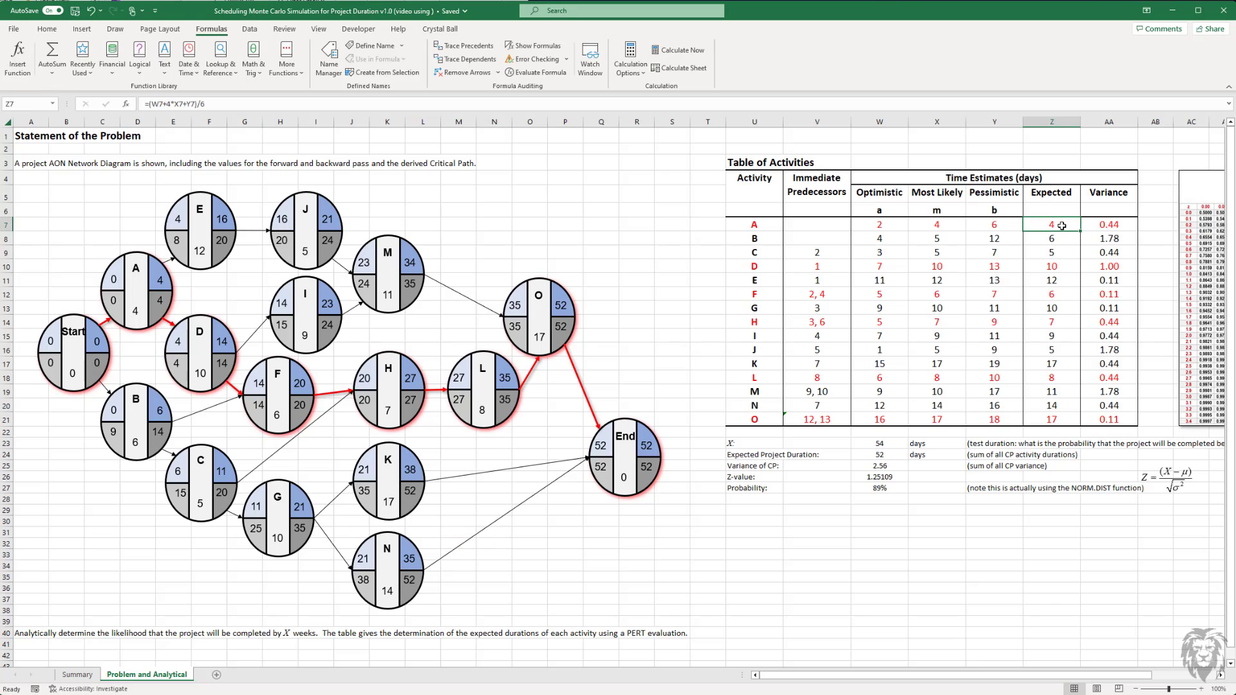
{"action": "left_click", "coordinate": [1091, 224]}
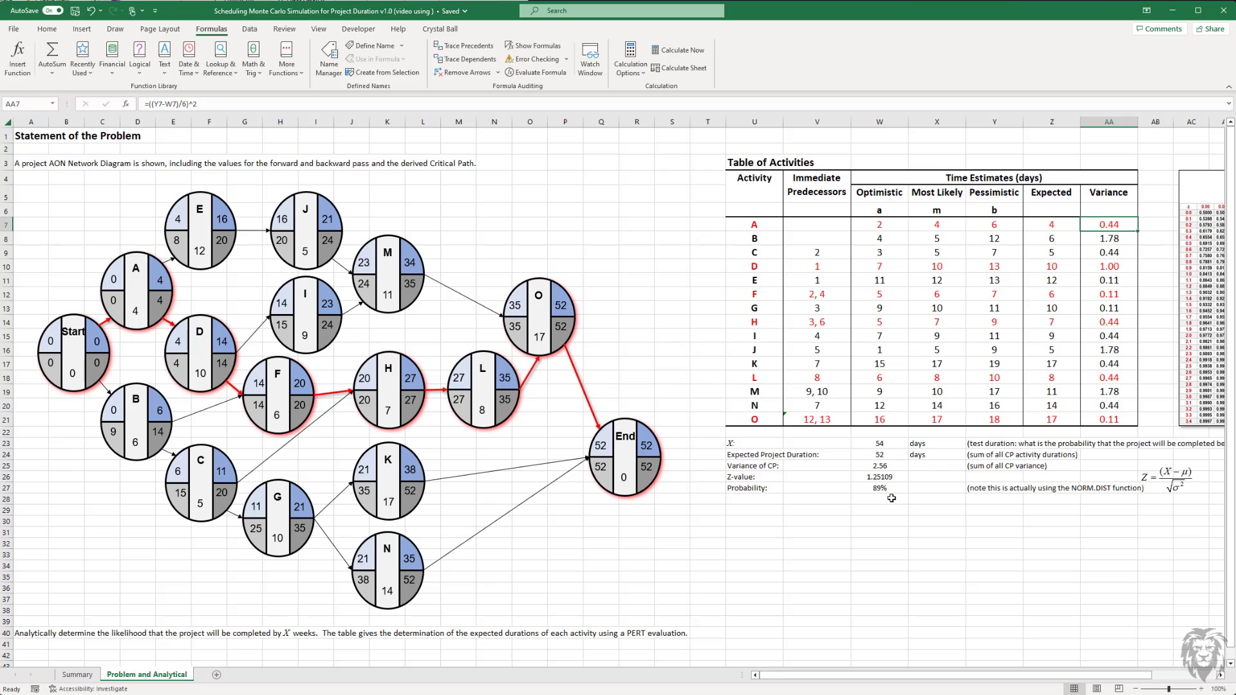
{"action": "scroll", "coordinate": [875, 673], "scroll_direction": "right", "scroll_amount": 3}
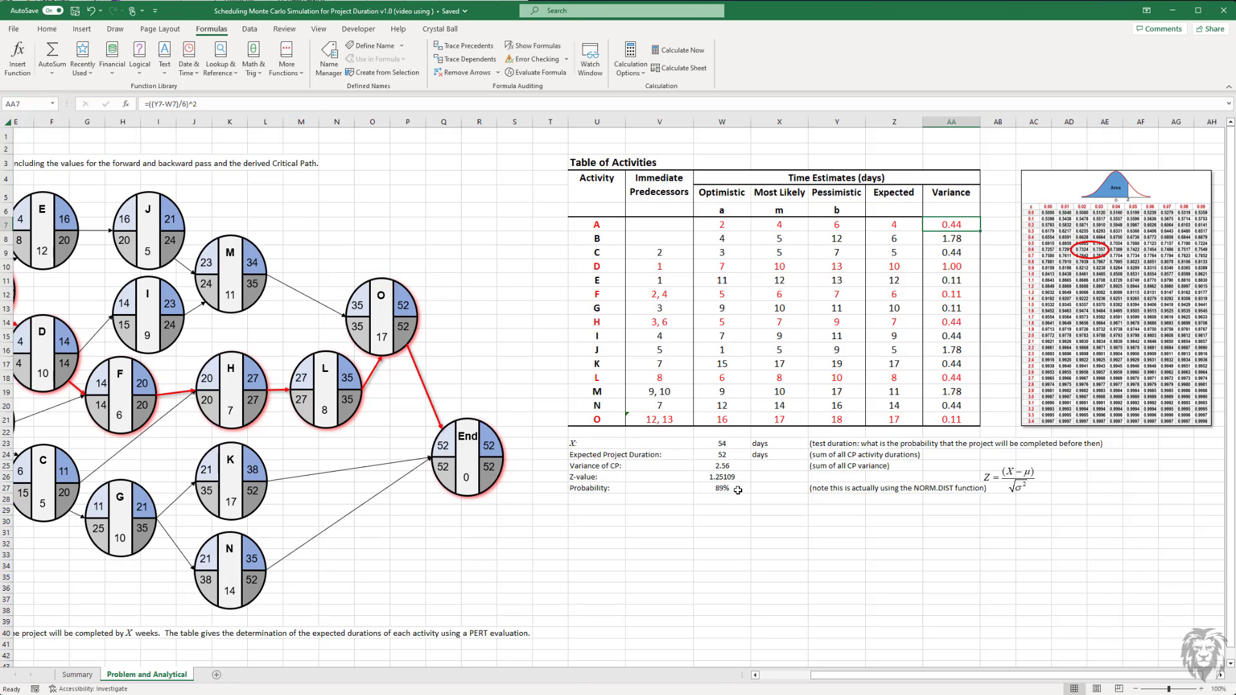
{"action": "left_click_drag", "start_coordinate": [809, 674], "coordinate": [766, 678]}
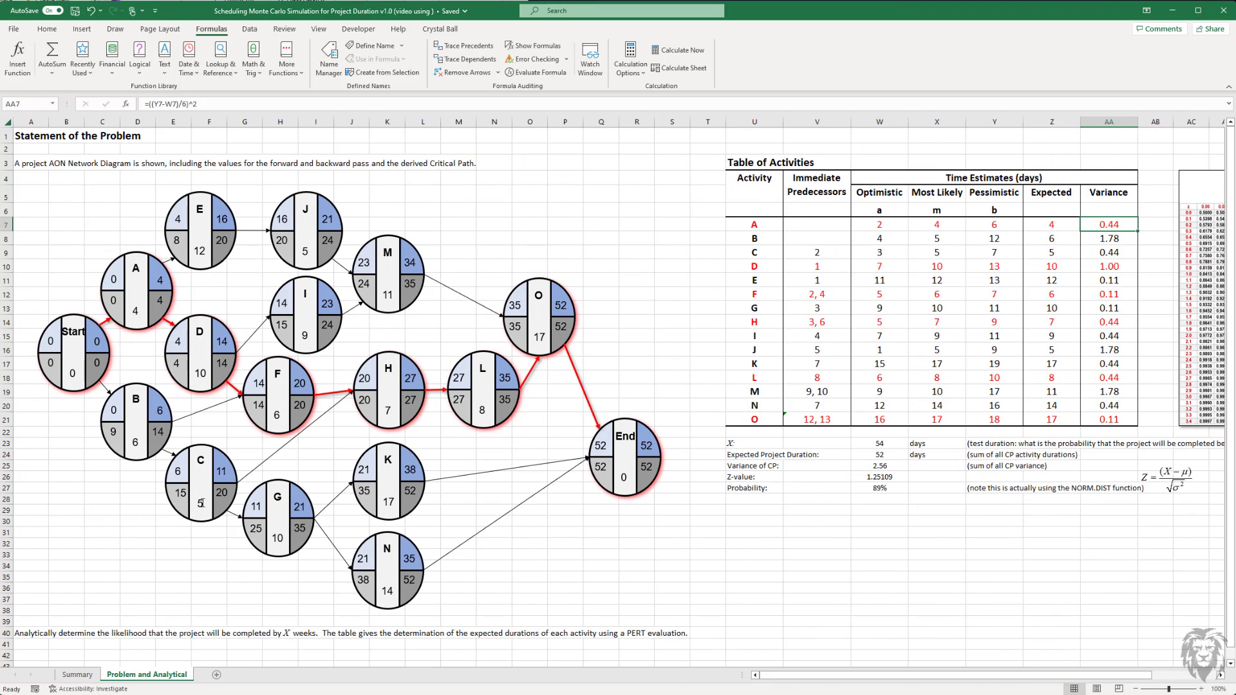
{"action": "left_click", "coordinate": [71, 676]}
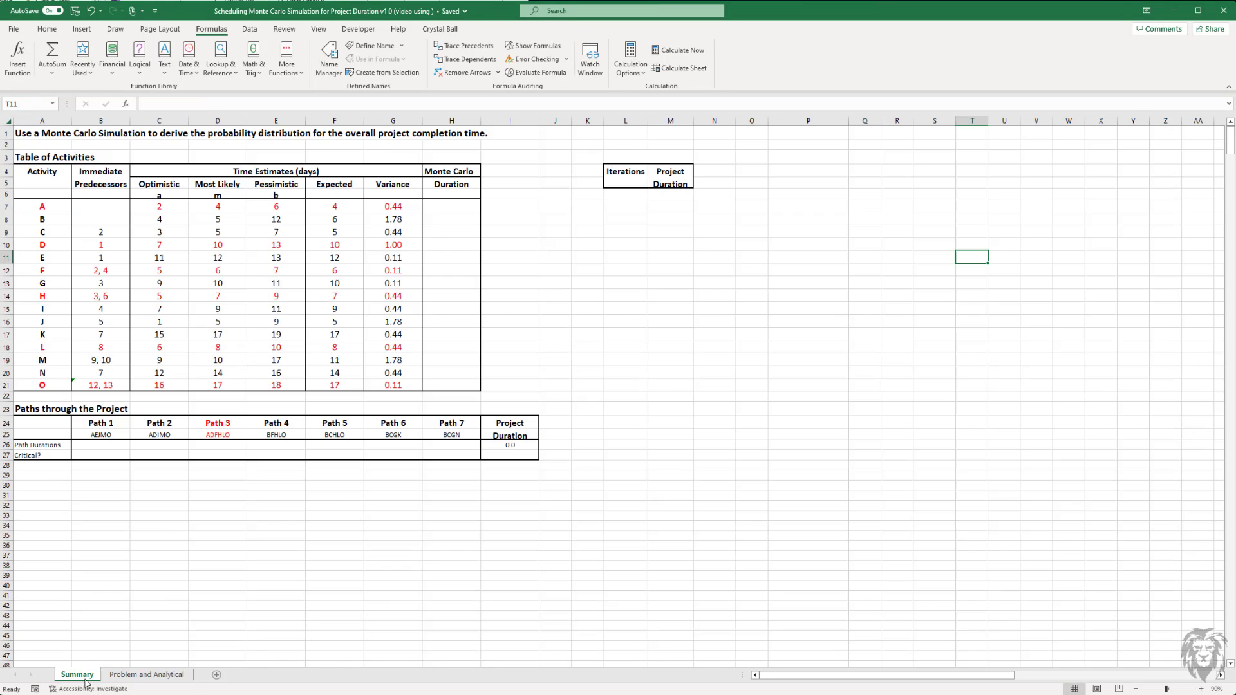
{"action": "left_click", "coordinate": [410, 534]}
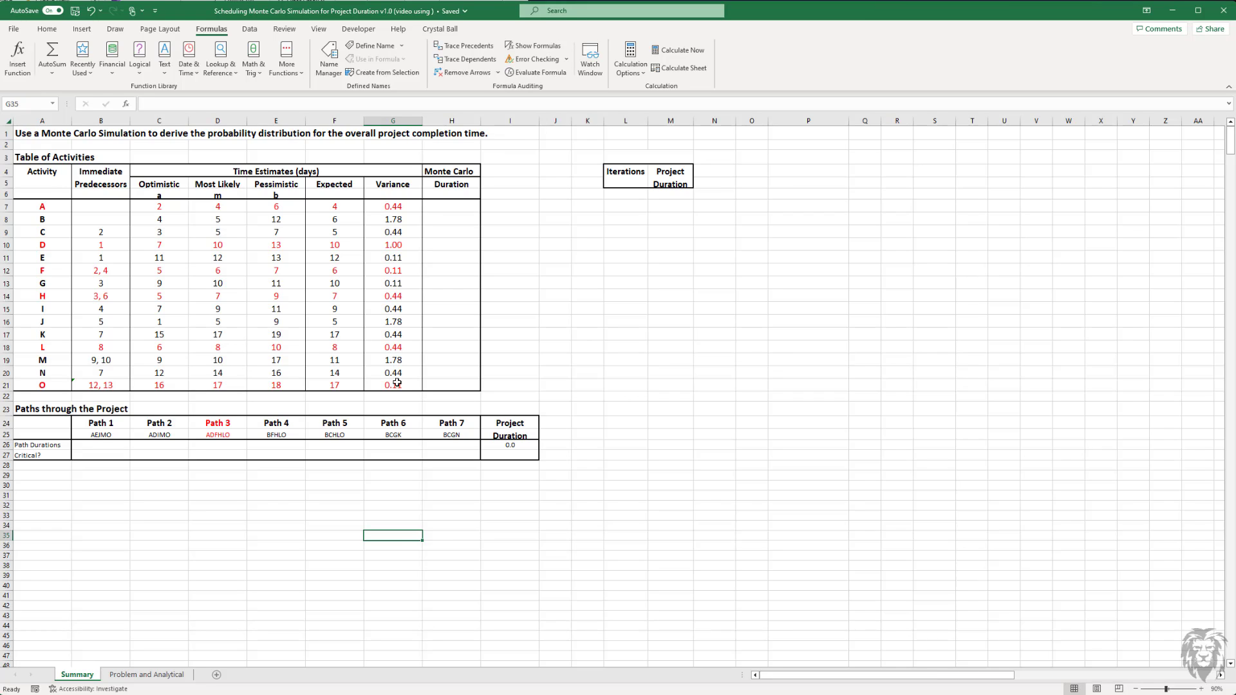
Step: Enter the formula =NORM.INV(RAND(),F7,SQRT(G7)) as activity A's Monte Carlo duration in H7
{"action": "left_click", "coordinate": [454, 210]}
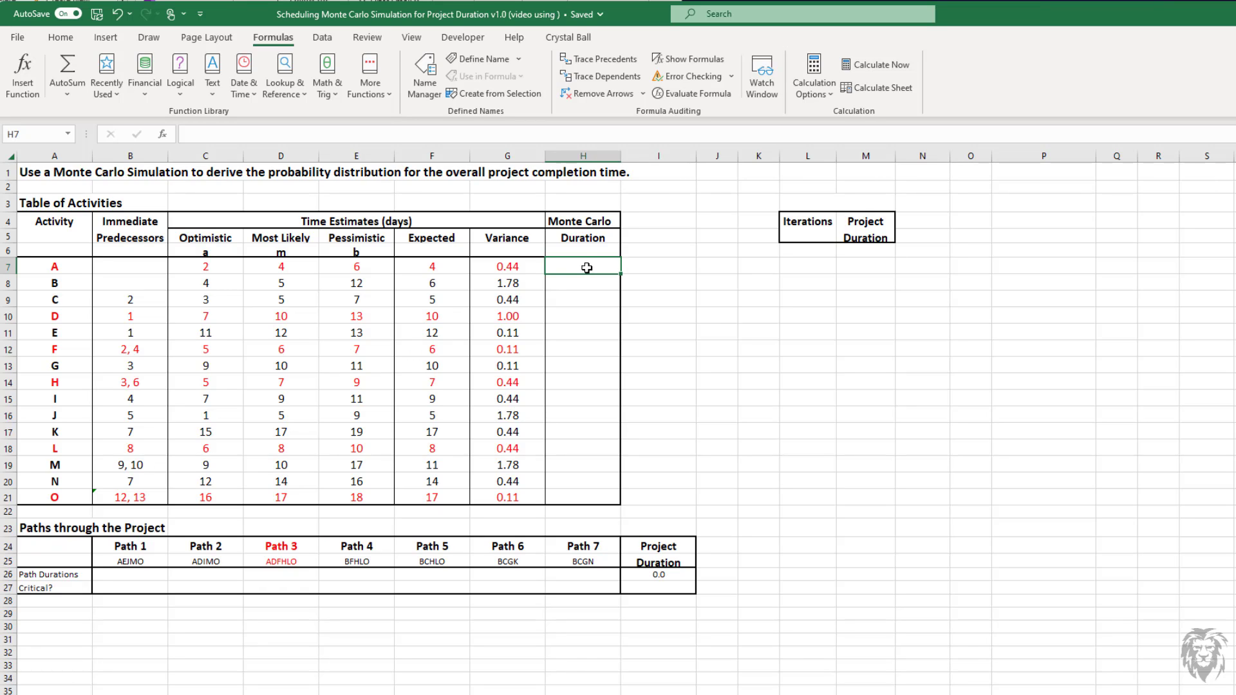
{"action": "type", "text": "=NORM.INV"}
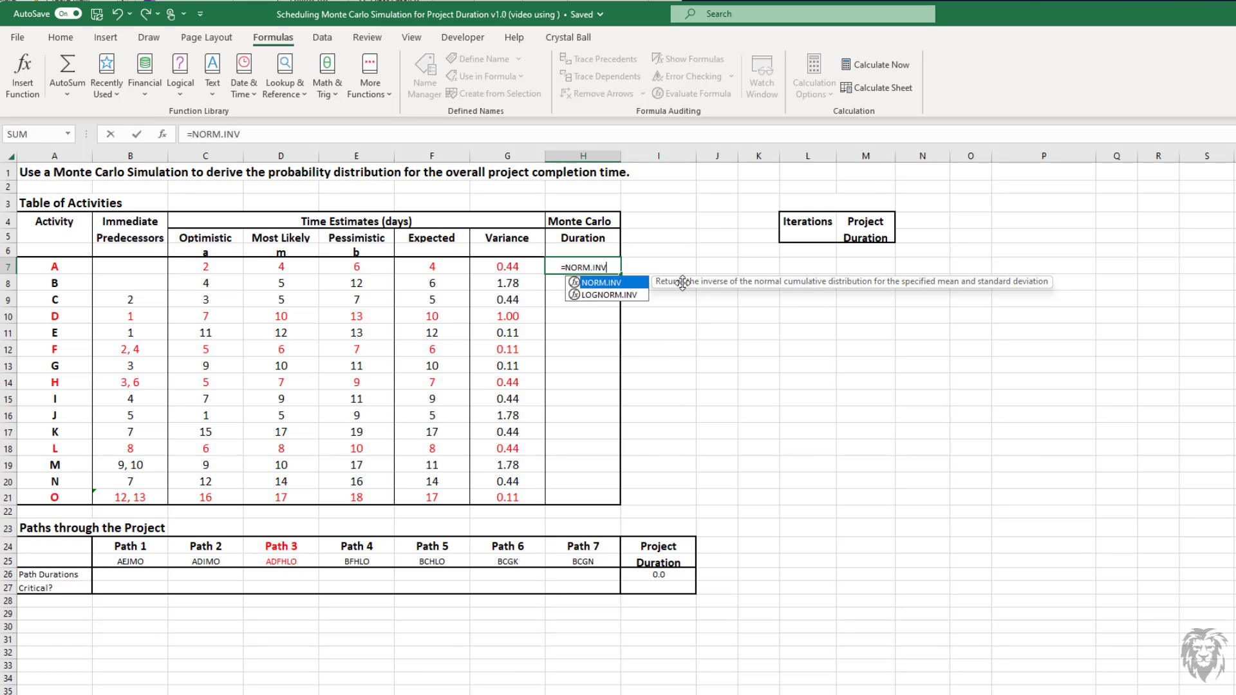
{"action": "type", "text": "("}
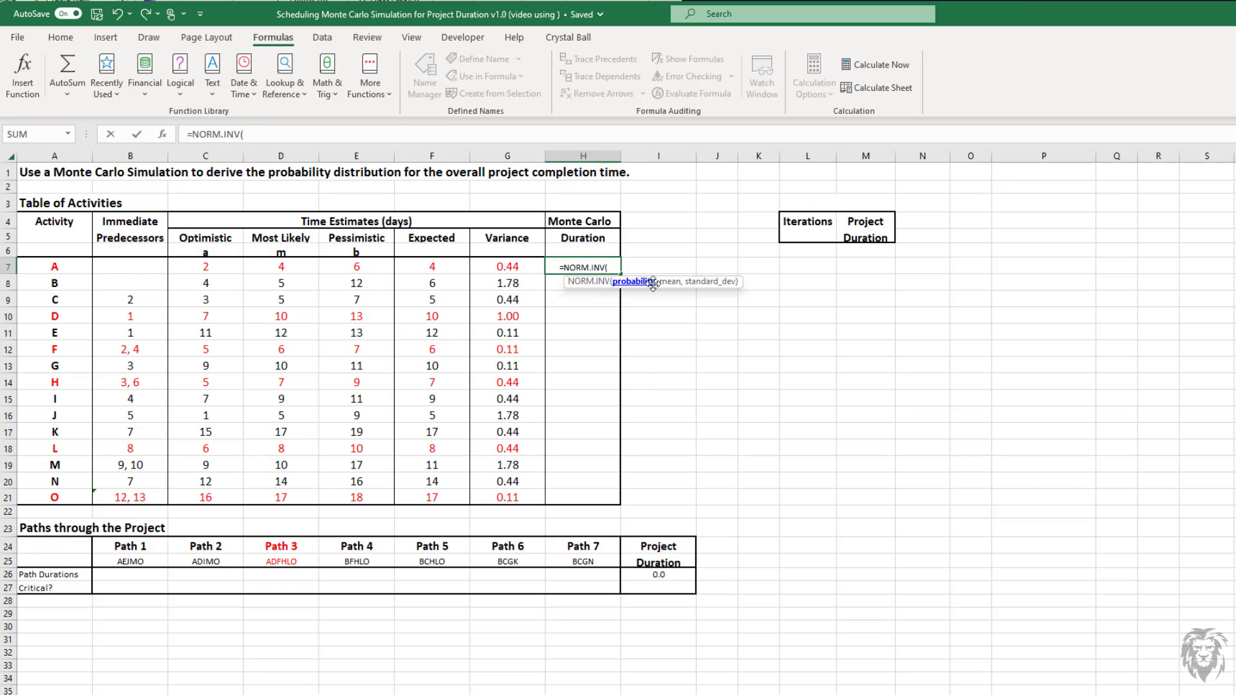
{"action": "type", "text": "RAND()"}
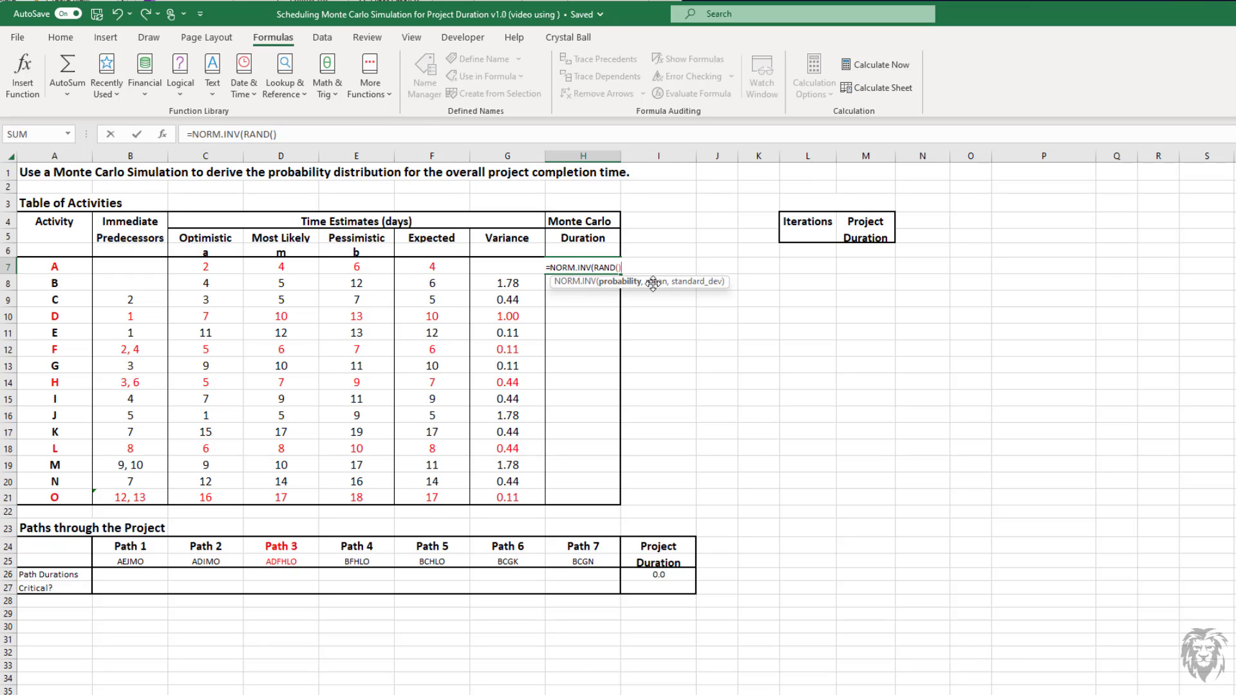
{"action": "type", "text": ","}
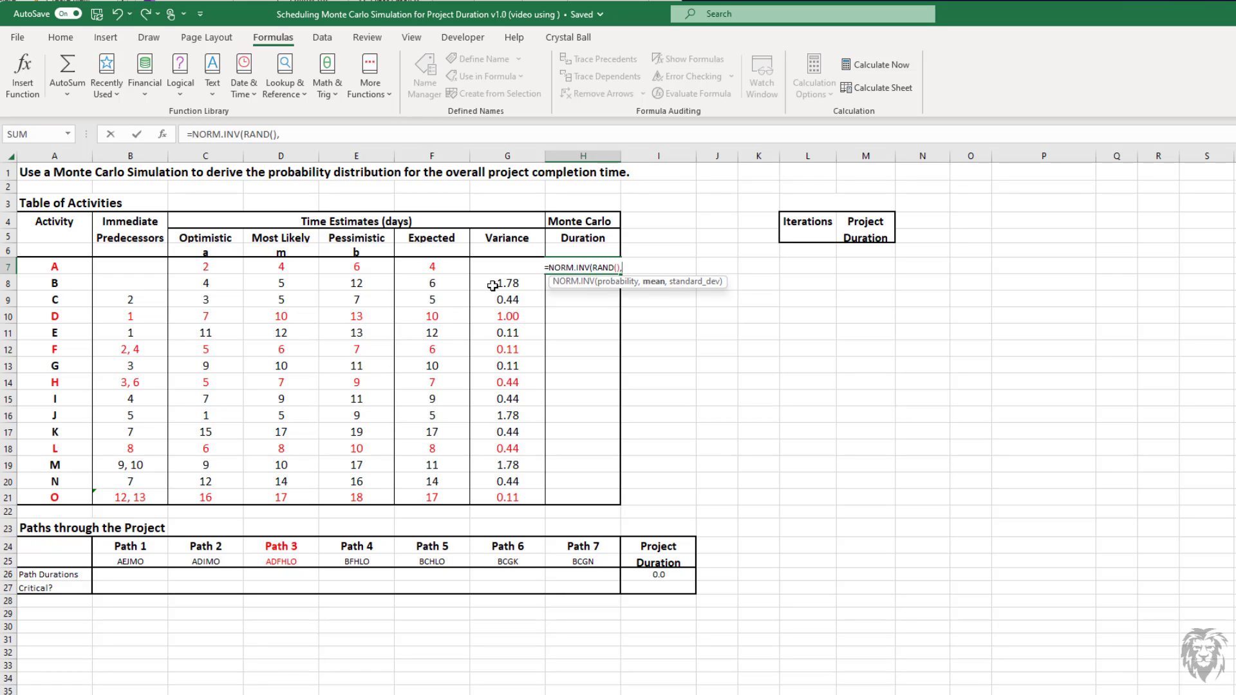
{"action": "left_click", "coordinate": [425, 268]}
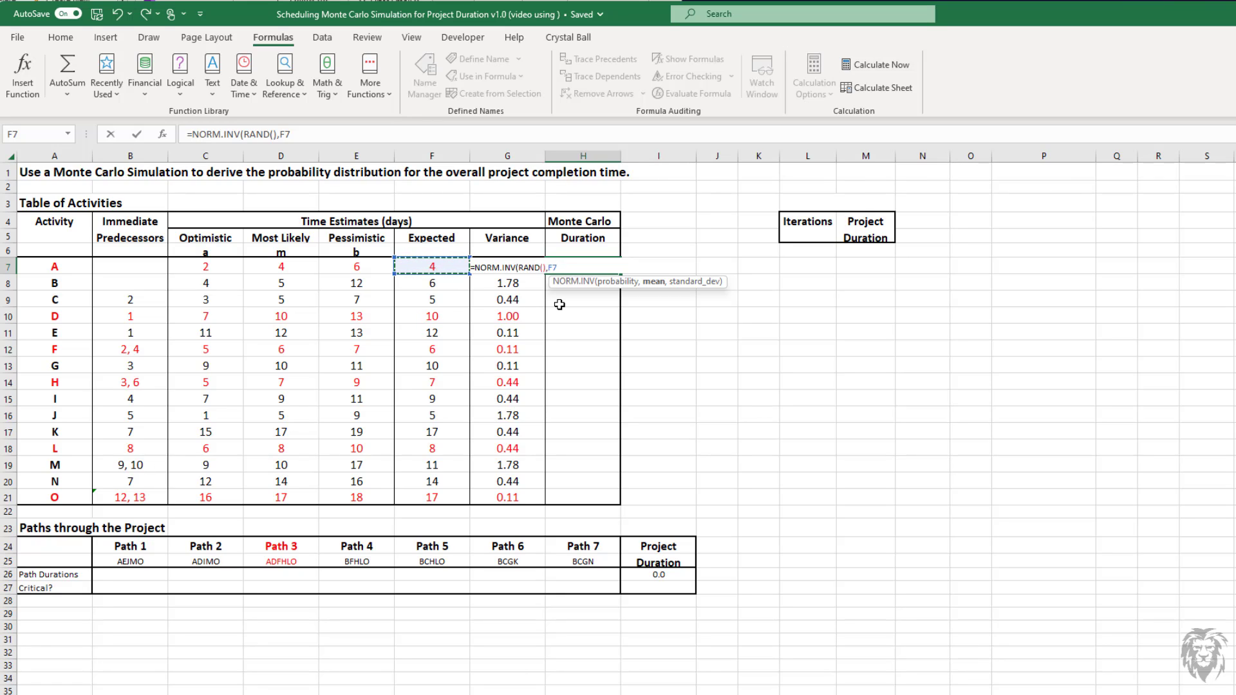
{"action": "type", "text": ","}
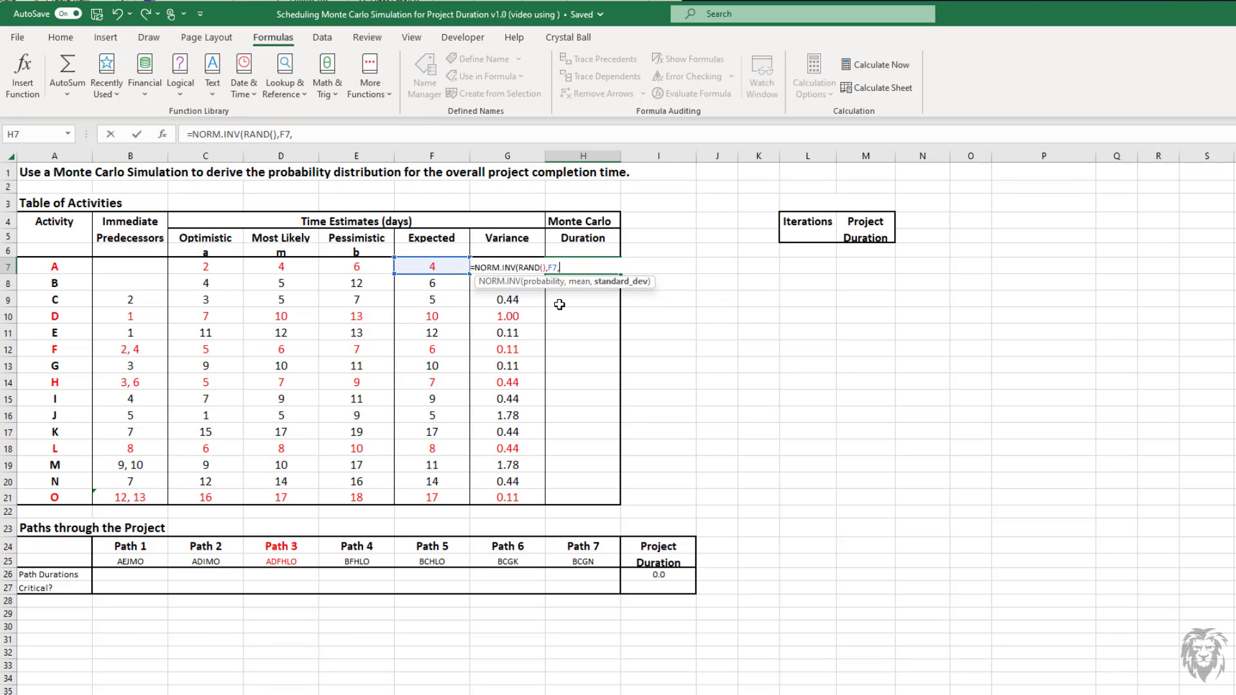
{"action": "type", "text": "SQR"}
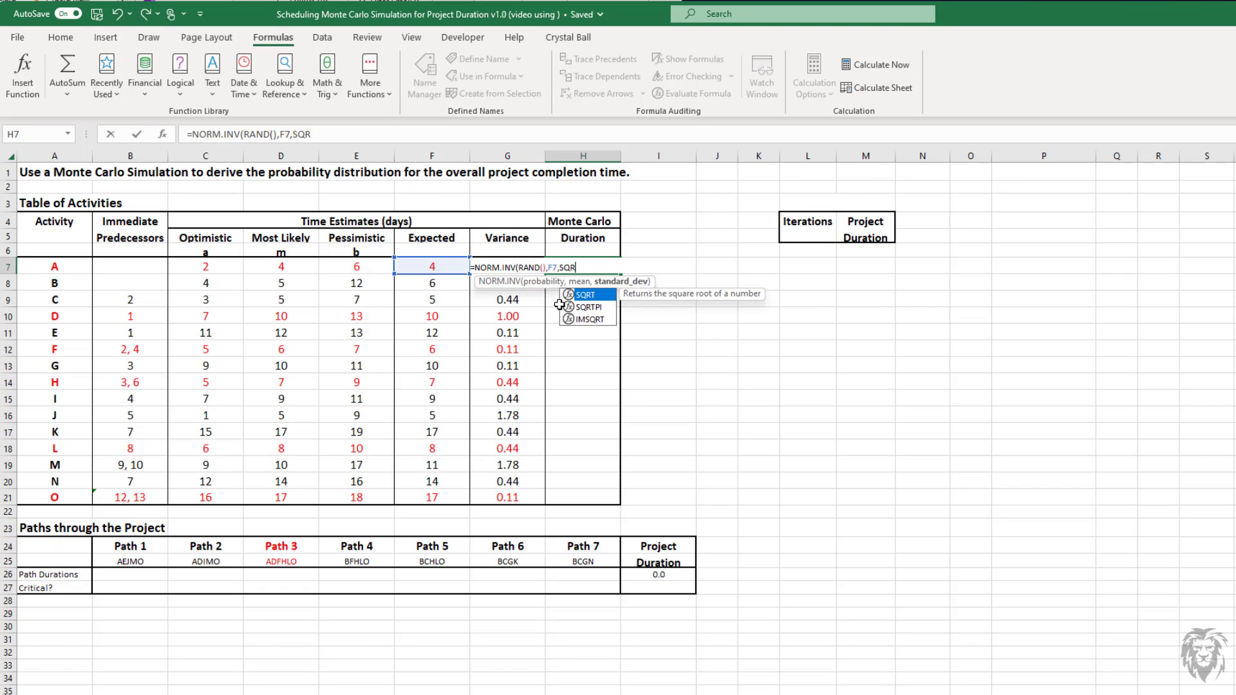
{"action": "type", "text": "T("}
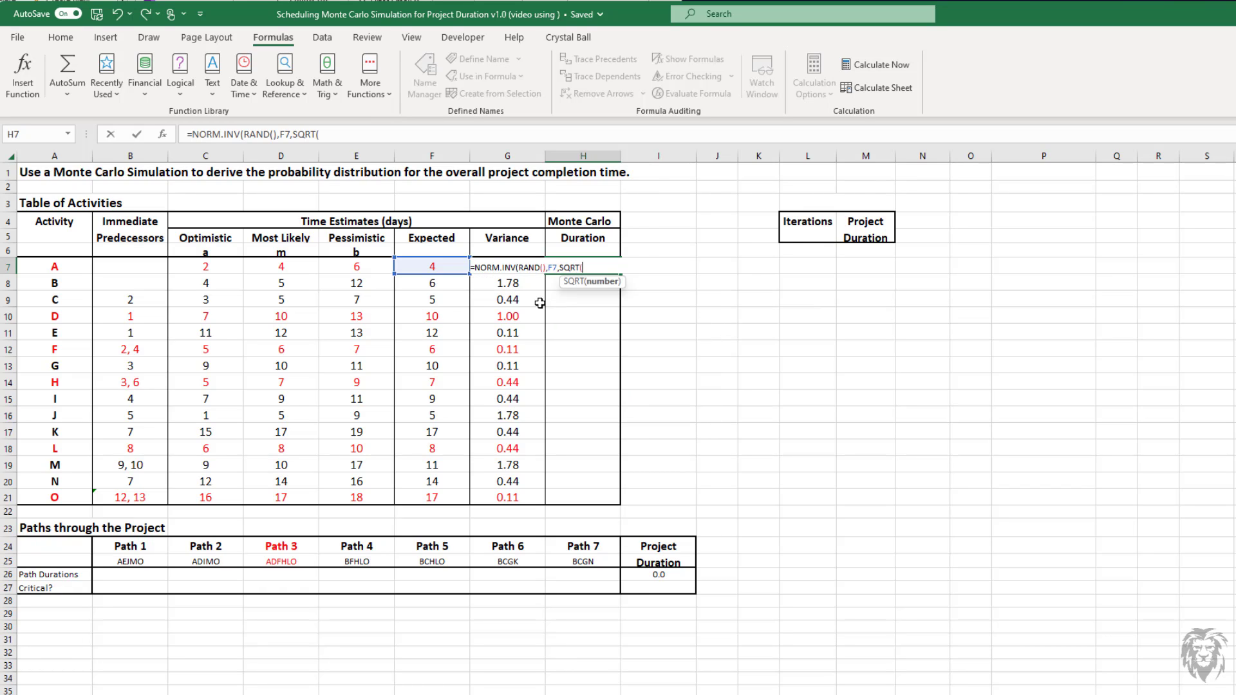
{"action": "left_click", "coordinate": [503, 284]}
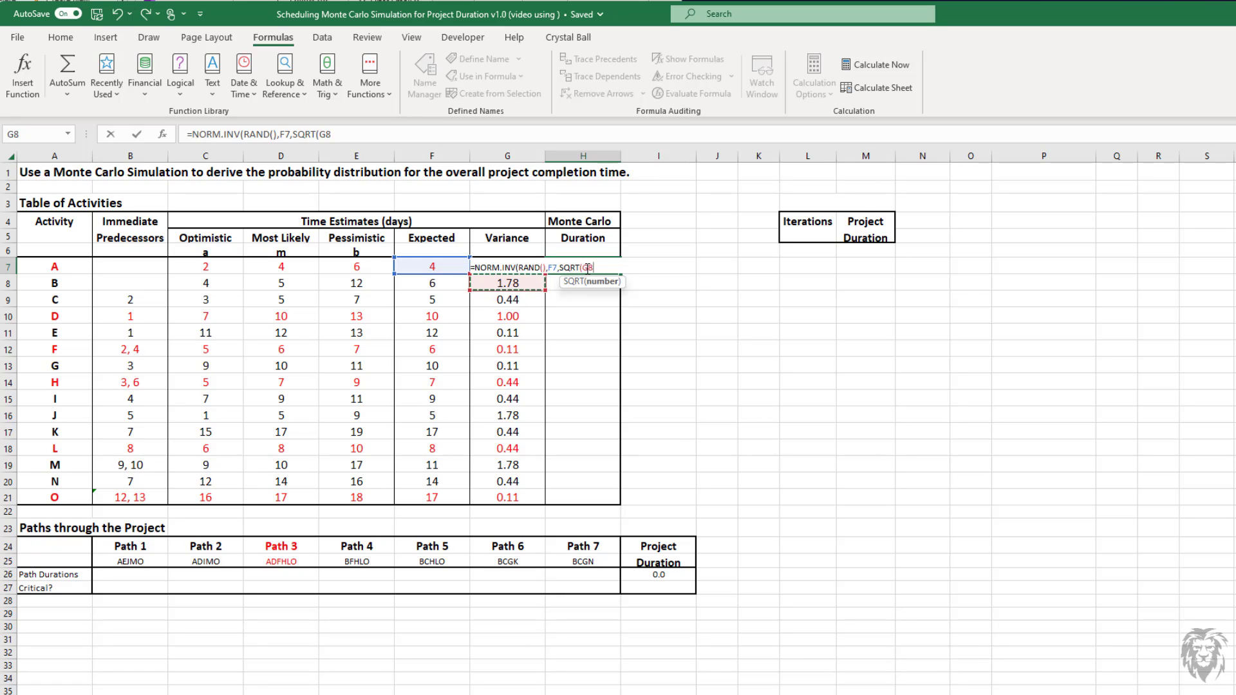
{"action": "left_click", "coordinate": [592, 268]}
{"action": "type", "text": "G7"}
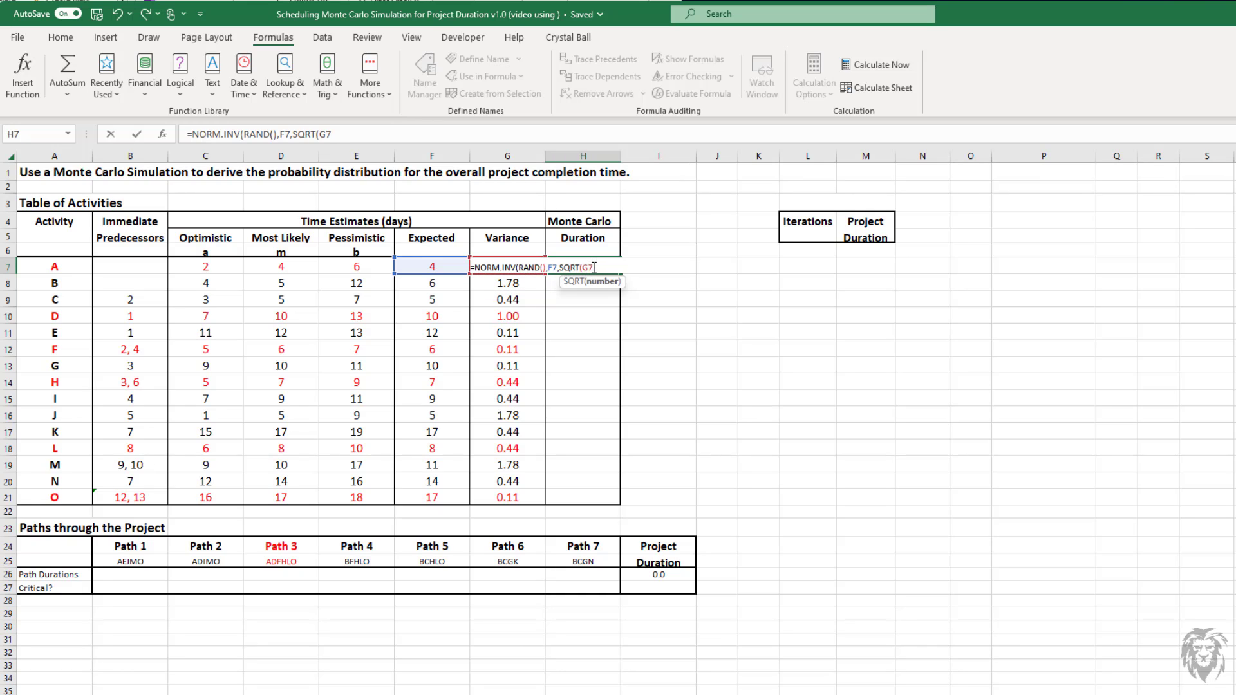
{"action": "type", "text": ")"}
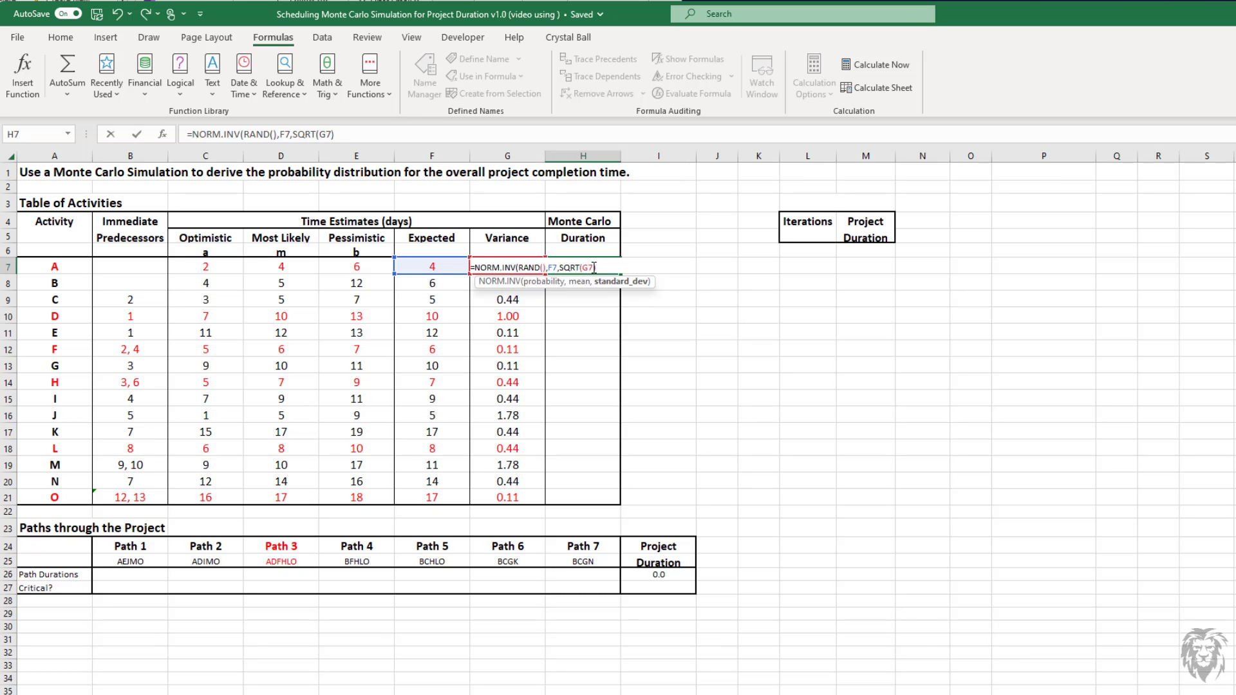
{"action": "type", "text": ")"}
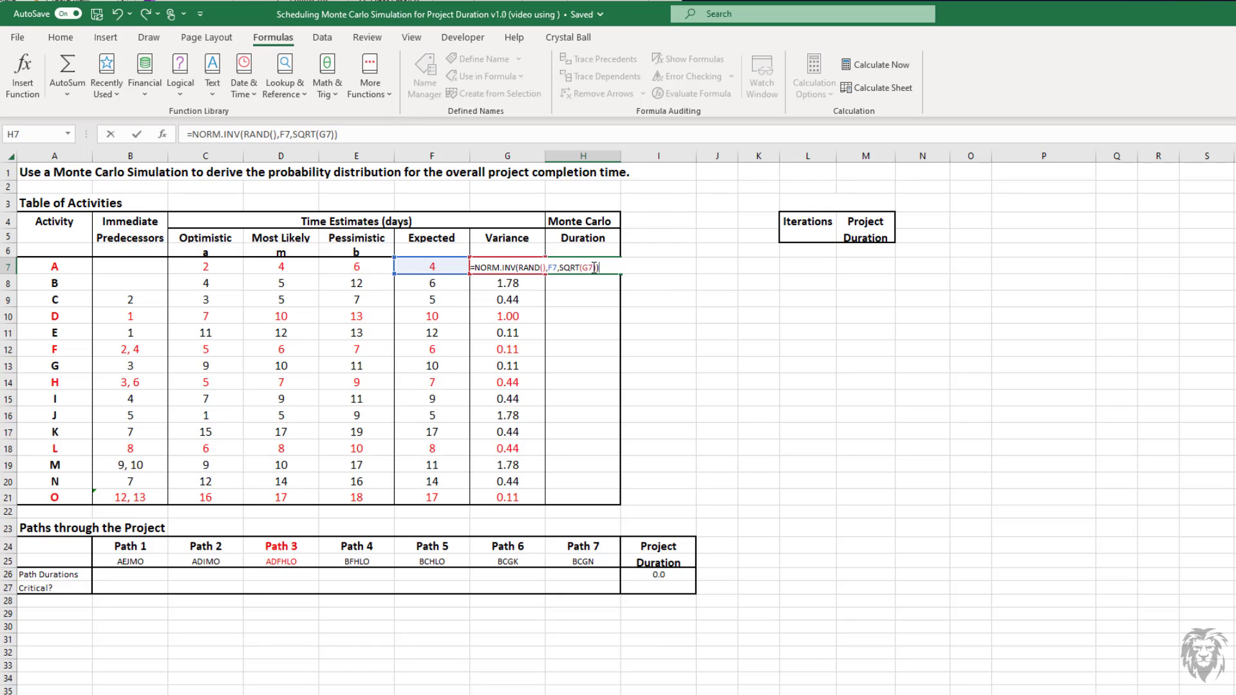
{"action": "key", "text": "Return"}
Step: Copy activity A's Monte Carlo duration formula and paste only the formula into H8:H21 for activities B through O
{"action": "left_click", "coordinate": [589, 267]}
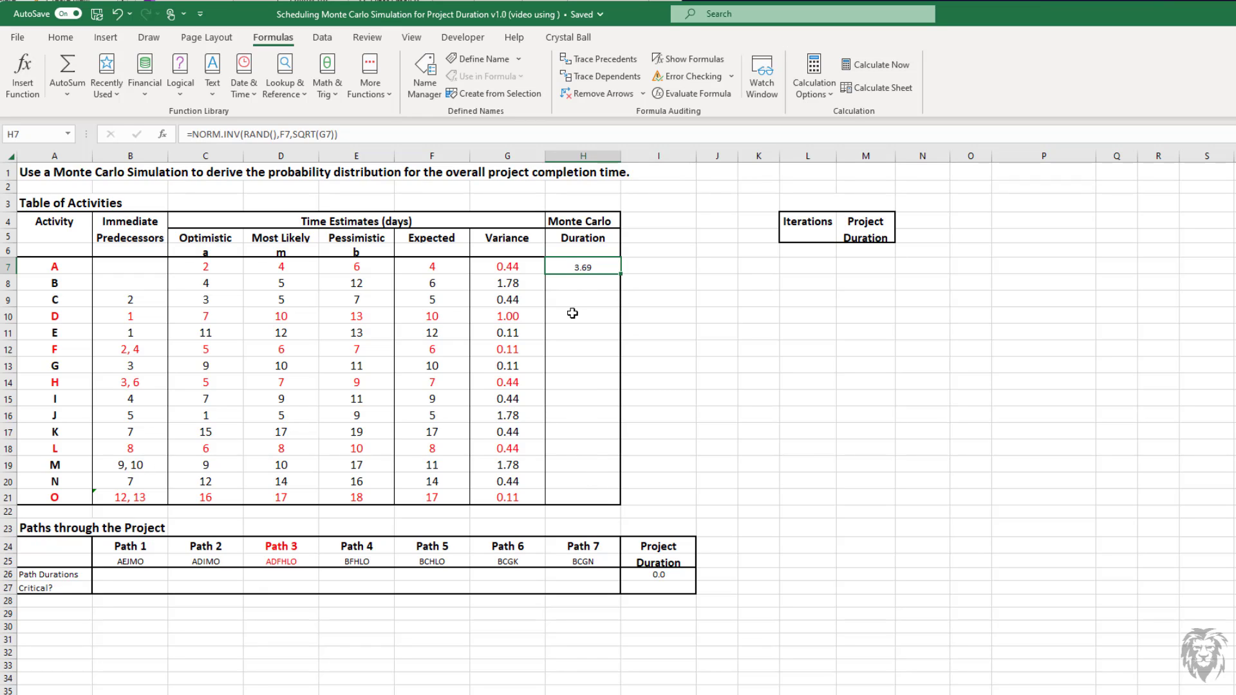
{"action": "right_click", "coordinate": [571, 267]}
{"action": "left_click", "coordinate": [601, 328]}
{"action": "left_click_drag", "start_coordinate": [588, 283], "coordinate": [591, 500]}
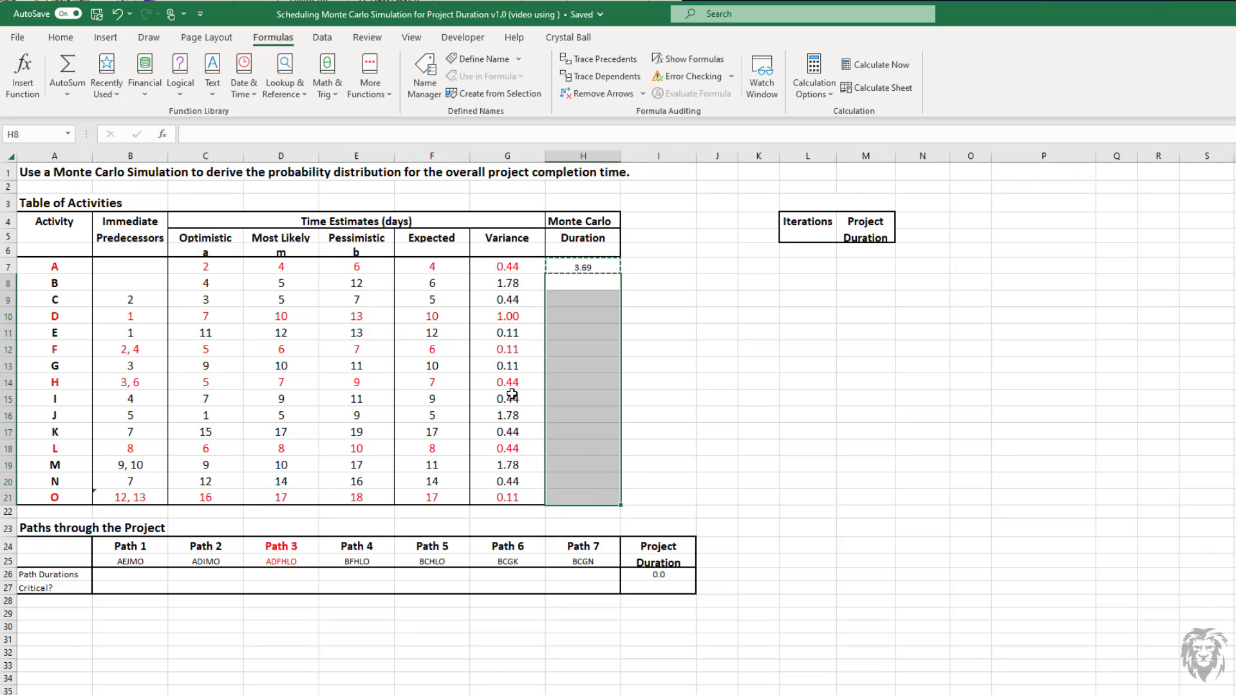
{"action": "left_click", "coordinate": [61, 37]}
{"action": "left_click", "coordinate": [19, 94]}
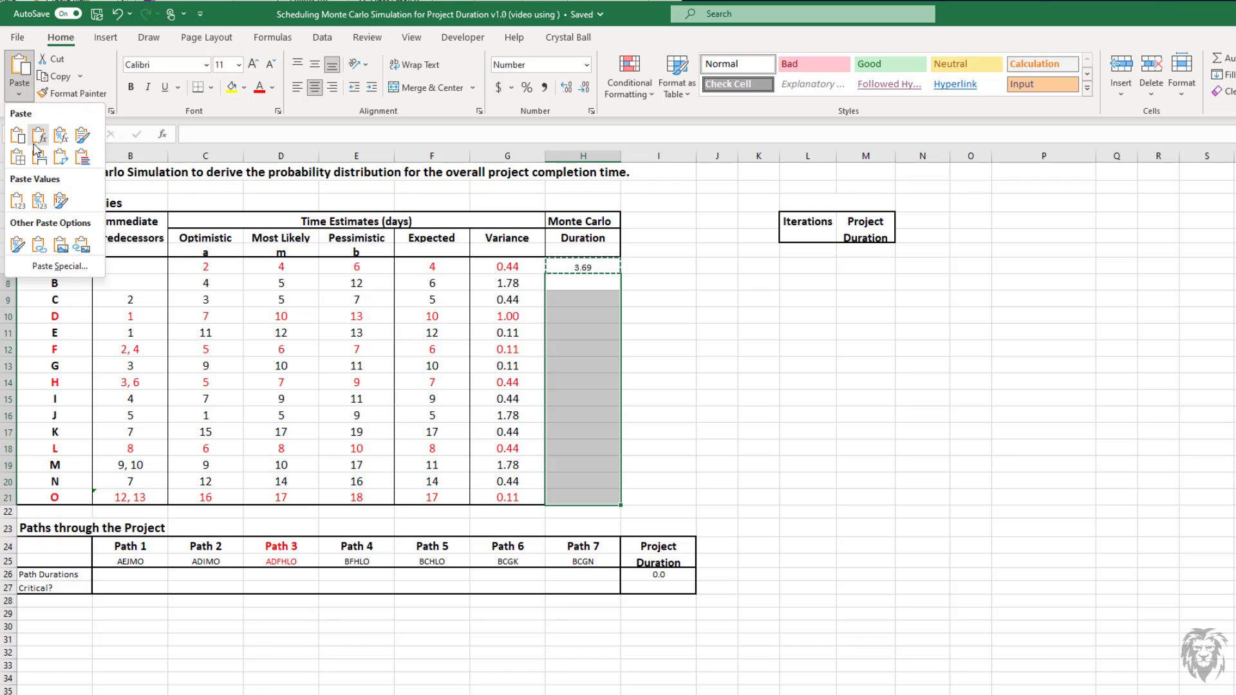
{"action": "left_click", "coordinate": [36, 141]}
{"action": "left_click", "coordinate": [811, 380]}
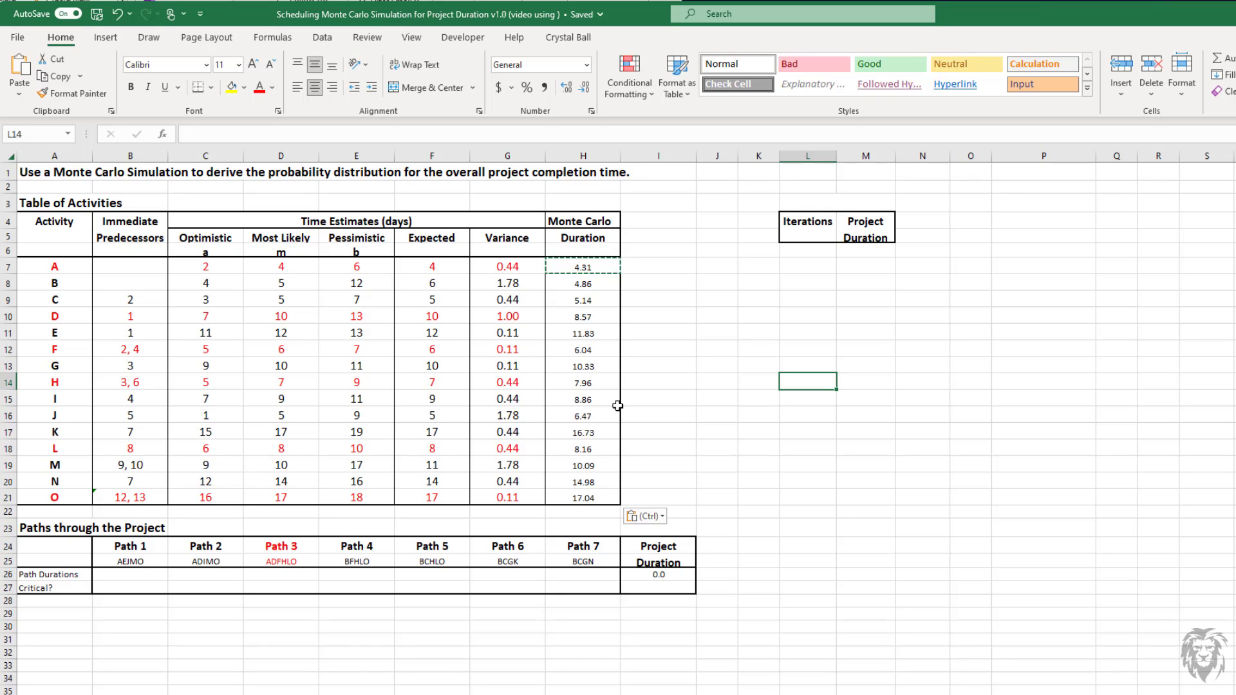
Step: Enter 1 in the empty cell J11 and clear it again to recalculate the random durations
{"action": "left_click", "coordinate": [724, 331]}
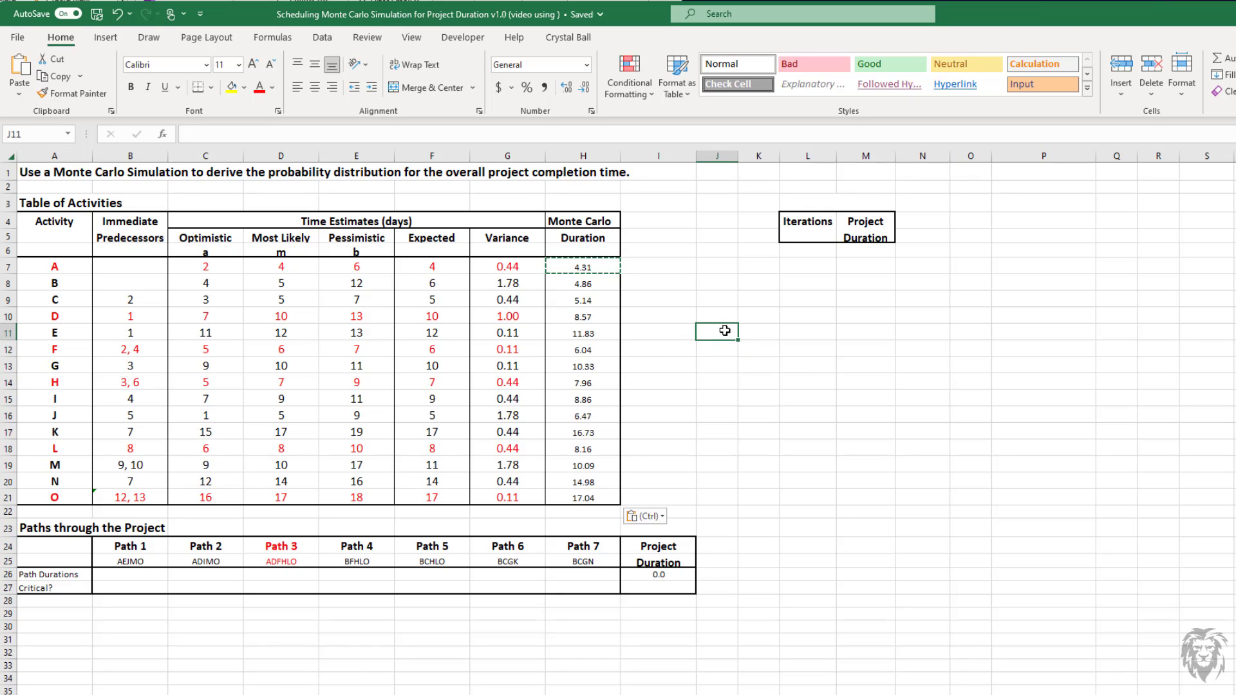
{"action": "type", "text": "1"}
{"action": "key", "text": "Return"}
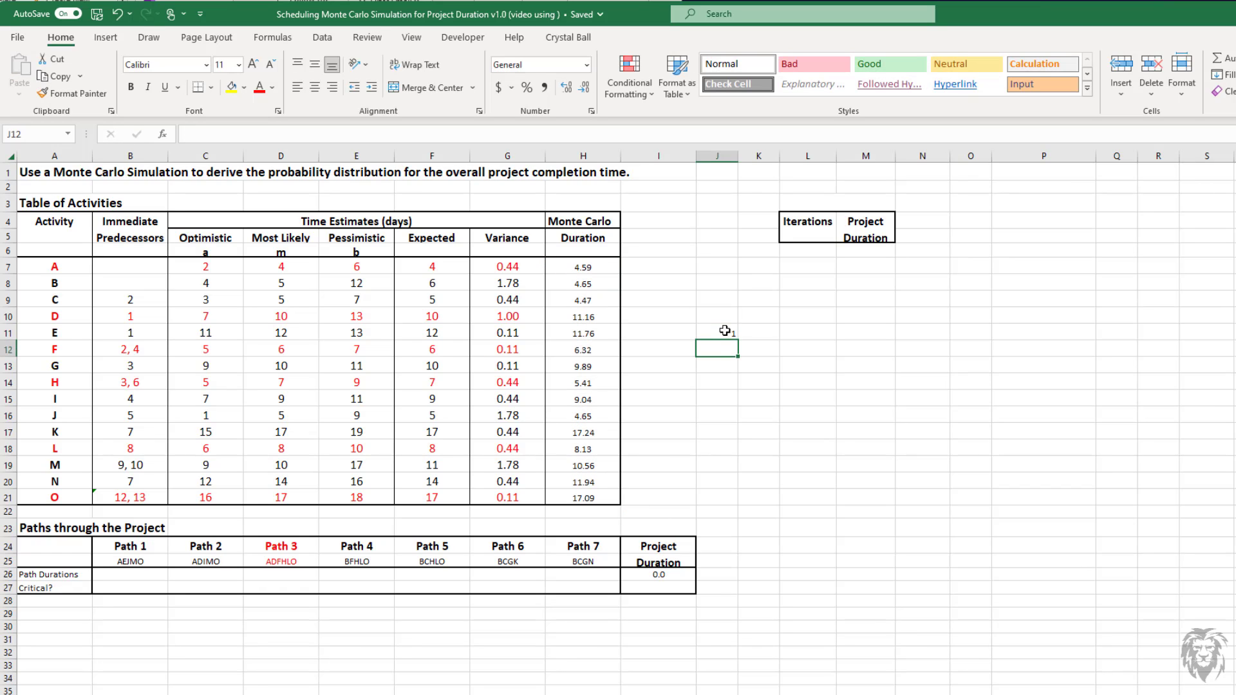
{"action": "left_click", "coordinate": [722, 332]}
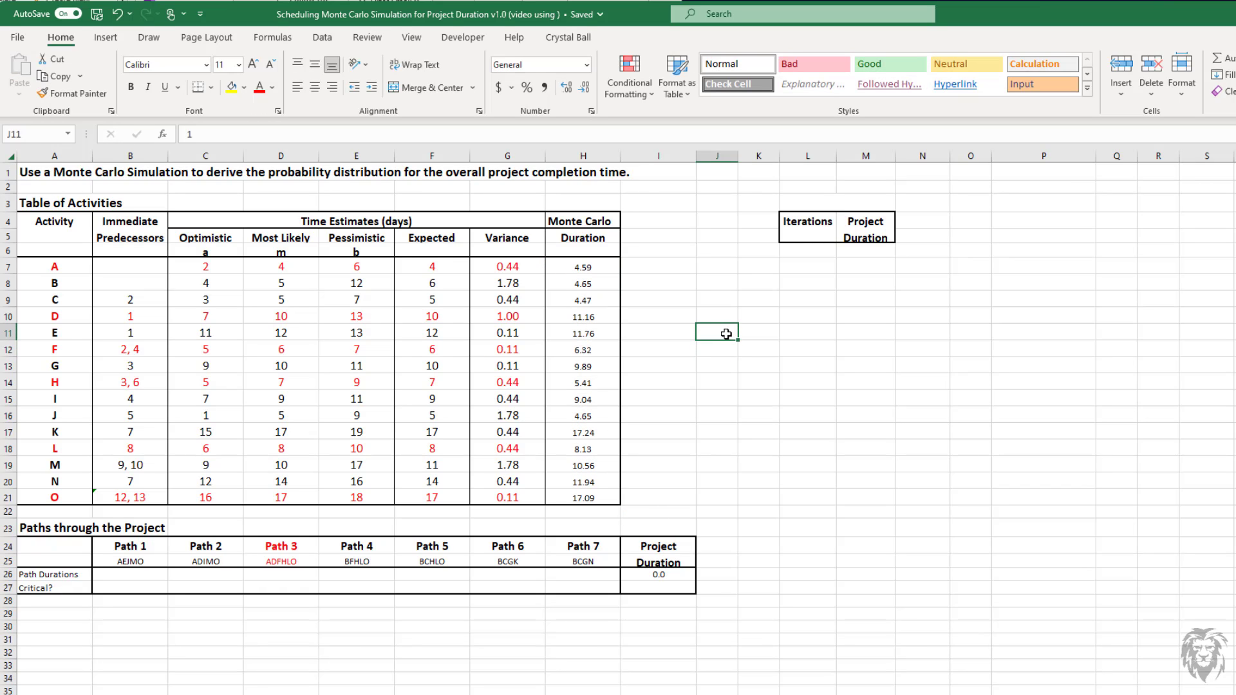
{"action": "key", "text": "F9"}
{"action": "left_click", "coordinate": [765, 362]}
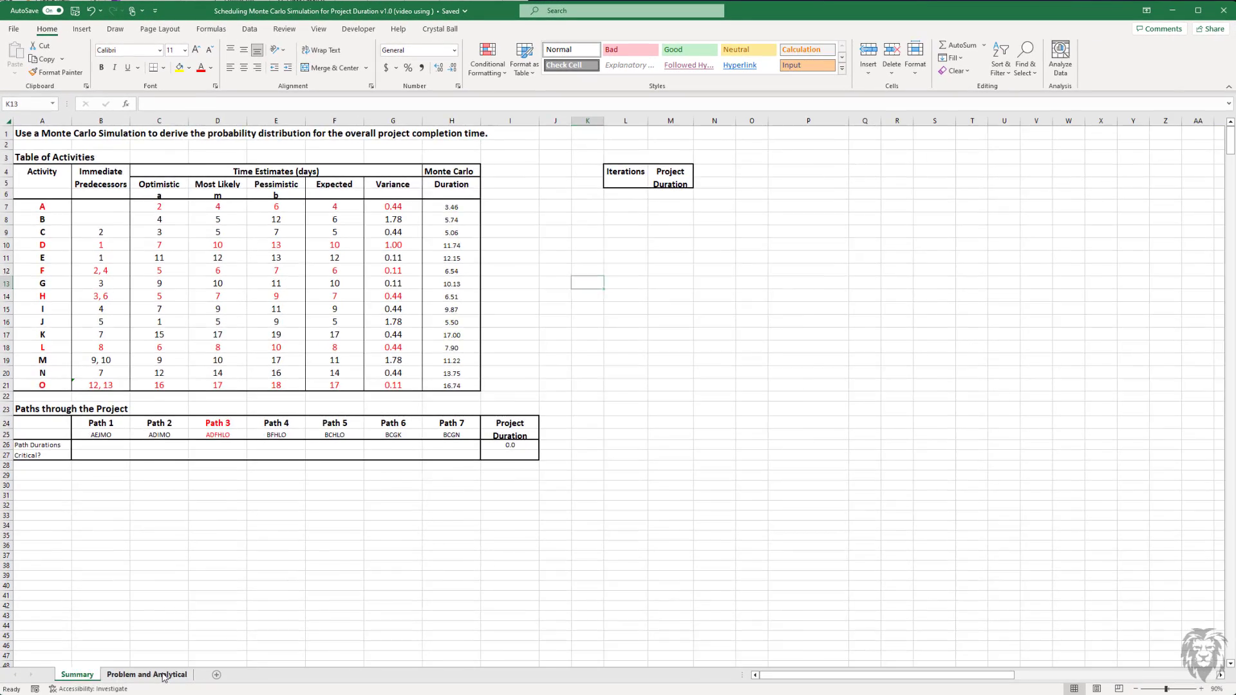
Step: Check the network diagram on the Problem and Analytical sheet, and build the Path 1 duration formula =H7+H11+H16+H19+H21 in B26 of the Summary sheet
{"action": "left_click", "coordinate": [163, 675]}
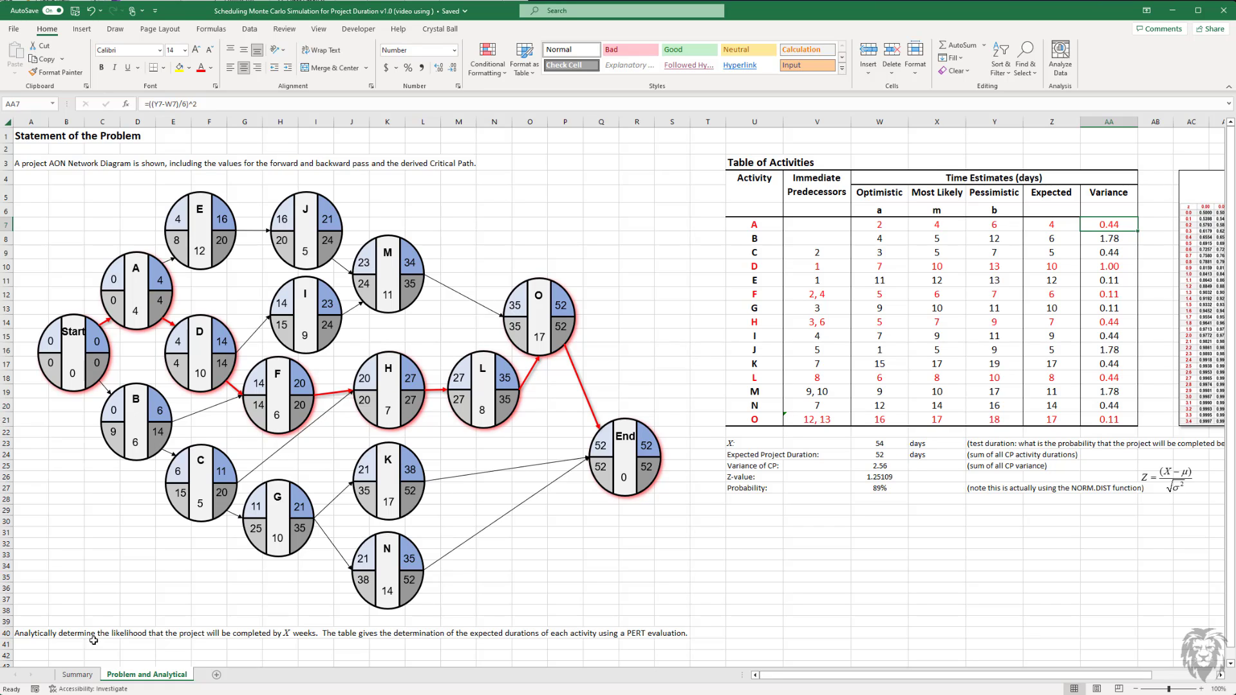
{"action": "left_click", "coordinate": [80, 676]}
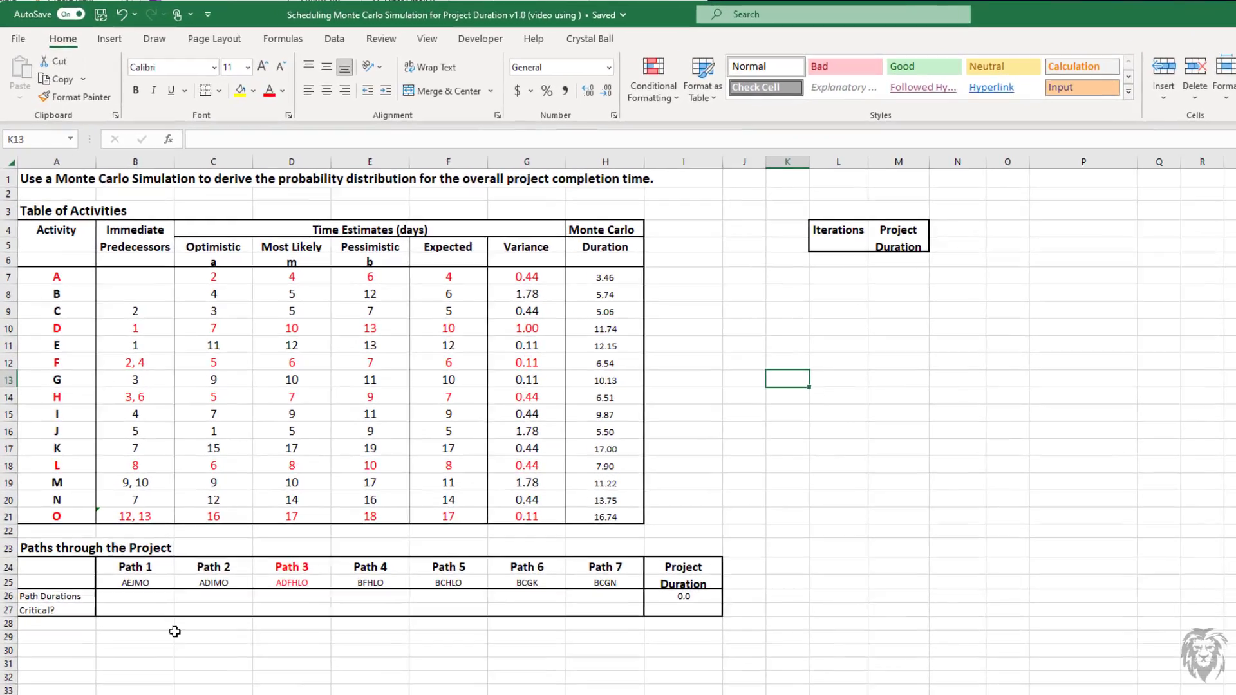
{"action": "left_click", "coordinate": [135, 602]}
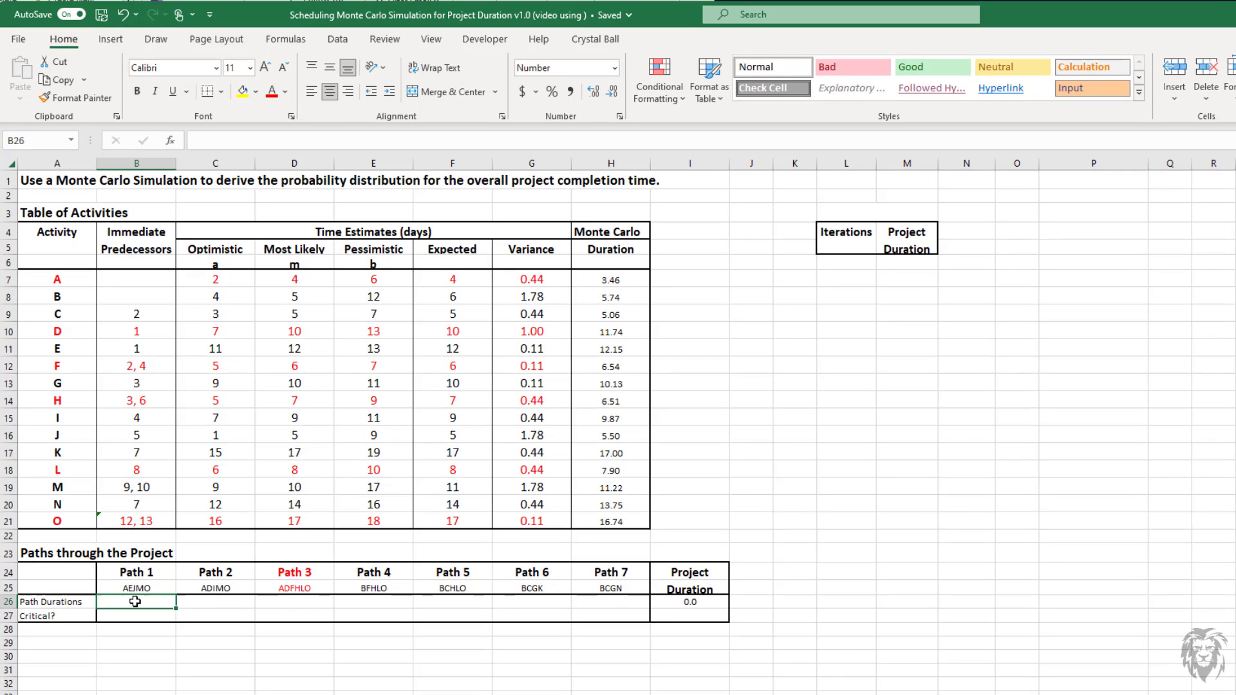
{"action": "type", "text": "="}
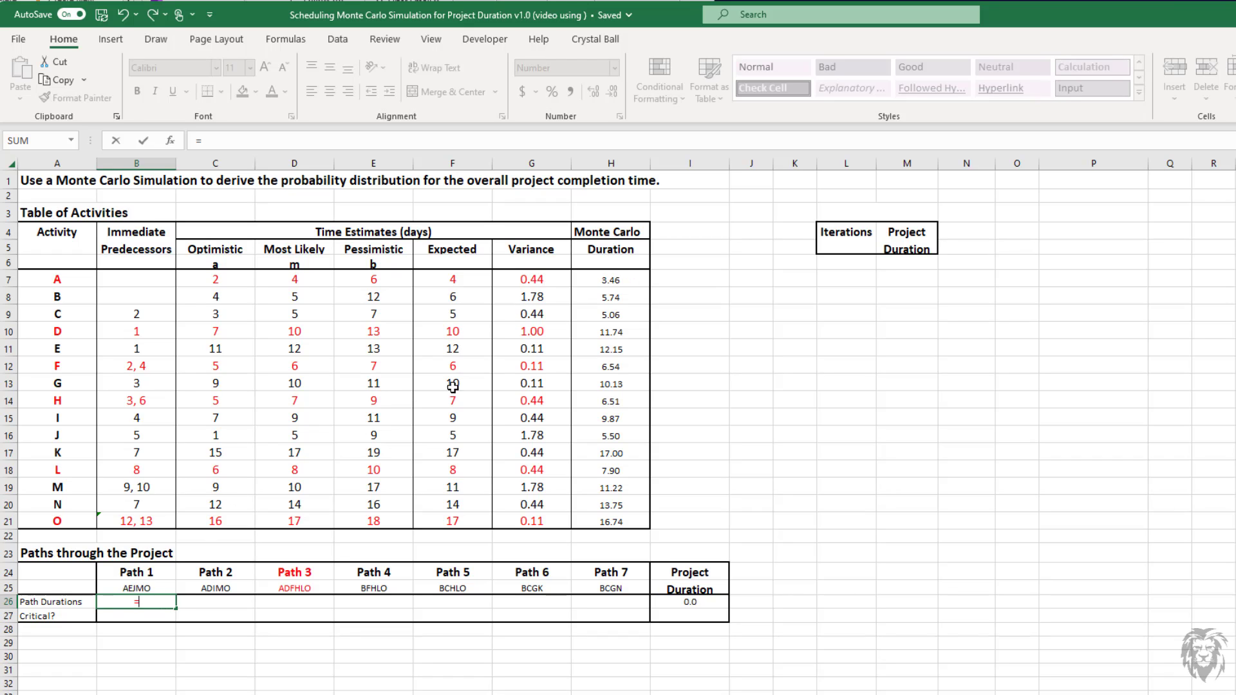
{"action": "left_click", "coordinate": [610, 281]}
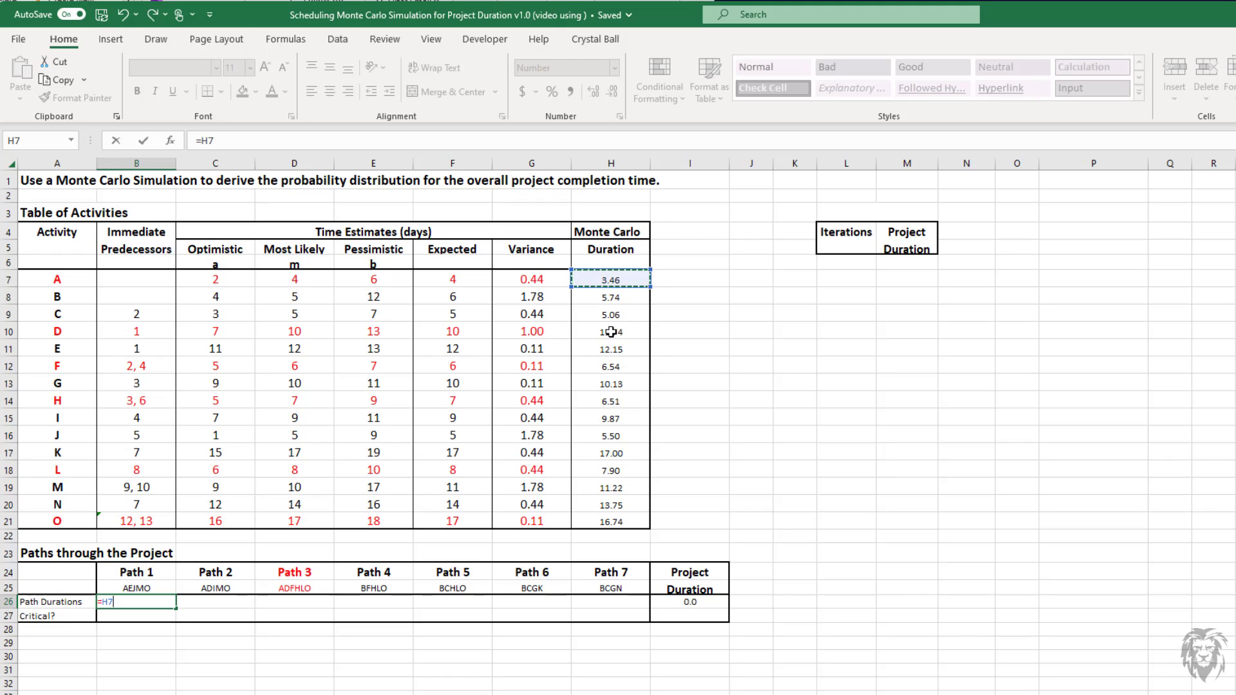
{"action": "type", "text": "+"}
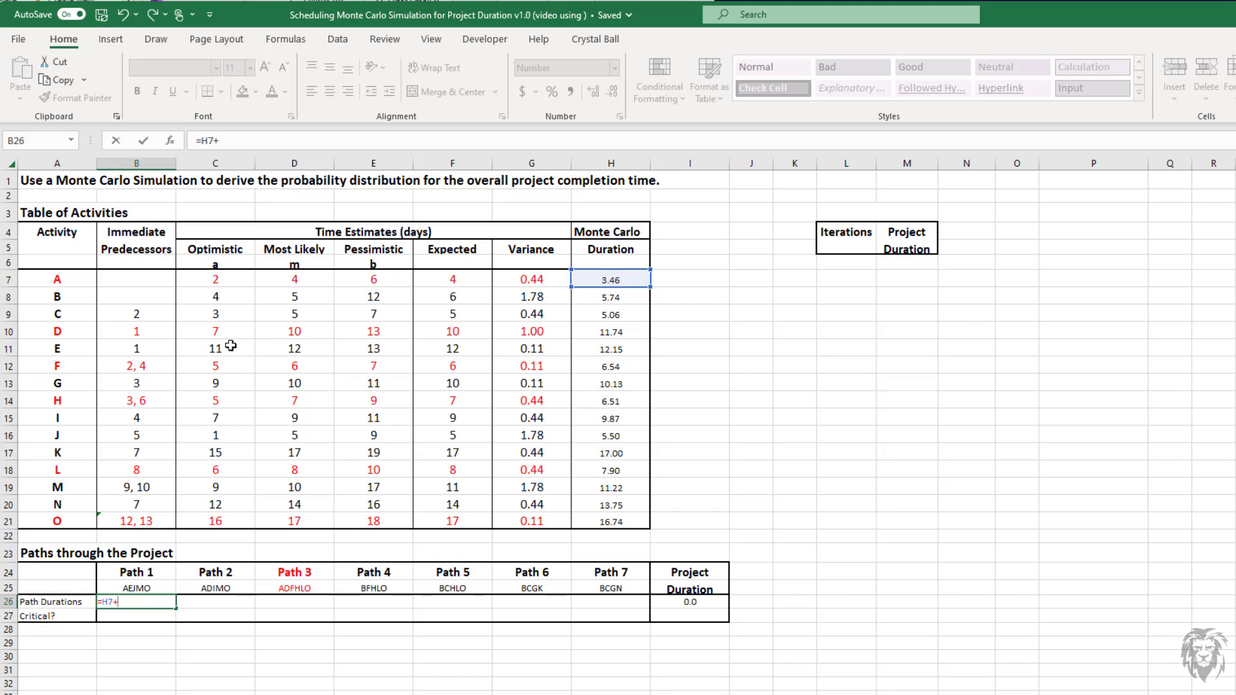
{"action": "left_click", "coordinate": [599, 348]}
{"action": "type", "text": "+"}
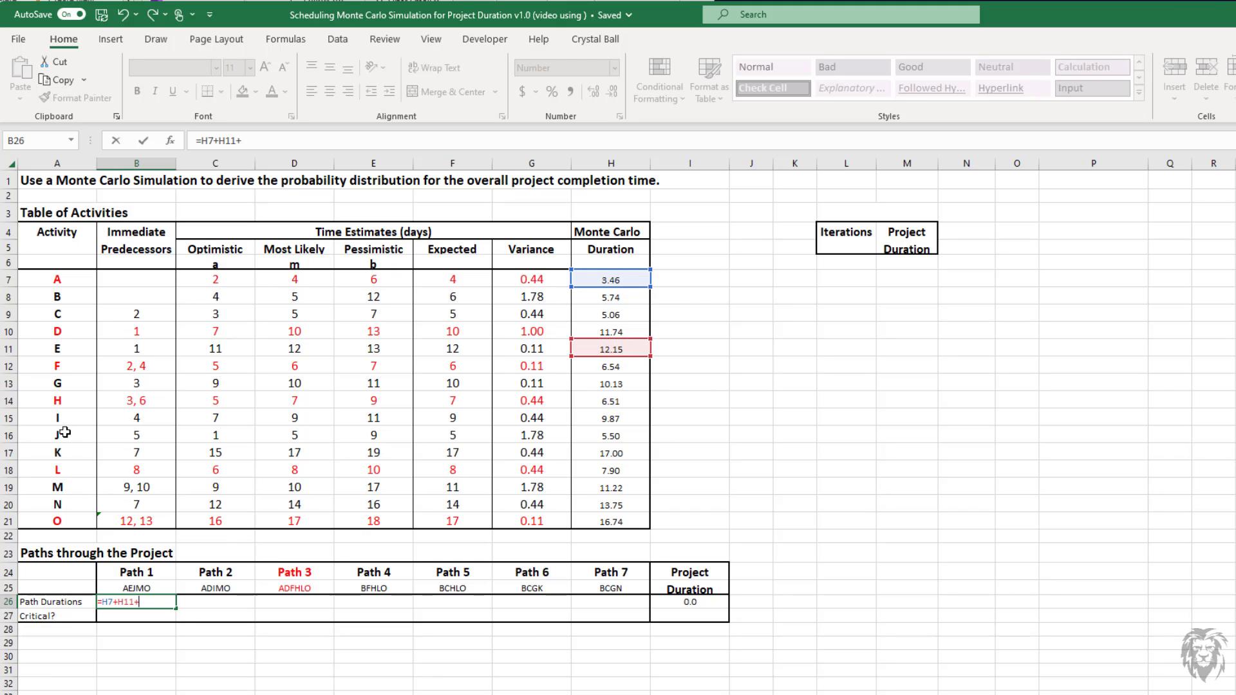
{"action": "left_click", "coordinate": [610, 438]}
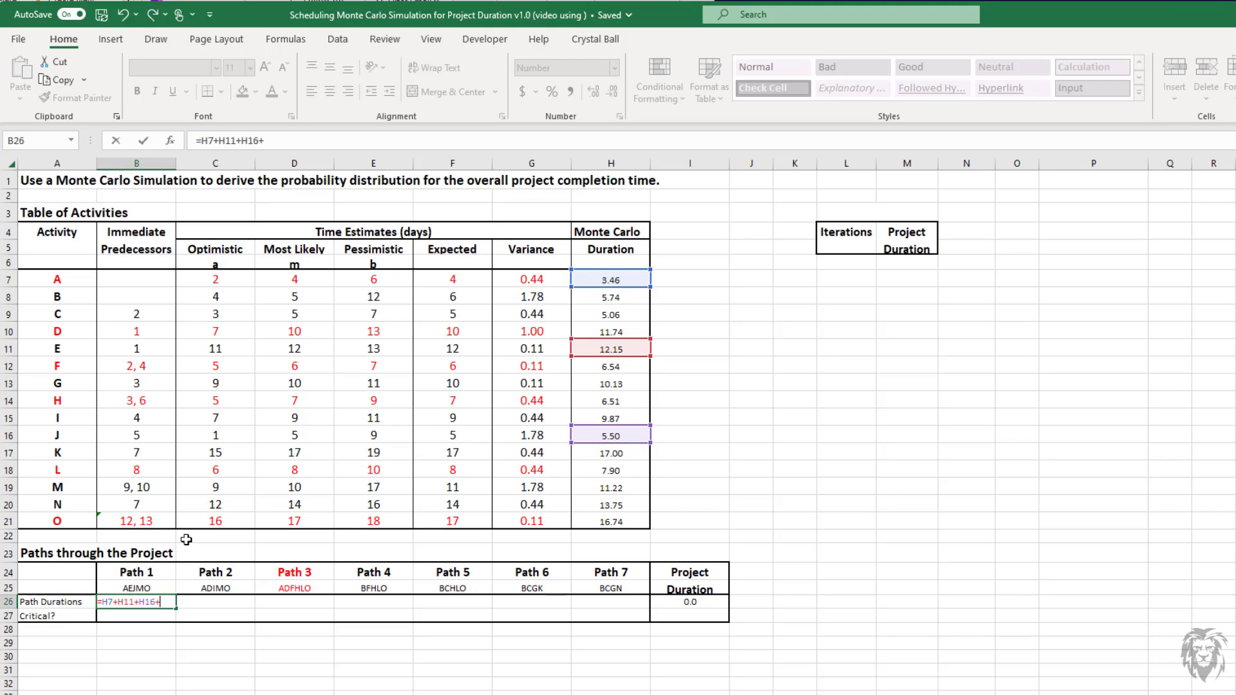
{"action": "type", "text": "+"}
{"action": "left_click", "coordinate": [610, 487]}
{"action": "type", "text": "+"}
{"action": "left_click", "coordinate": [592, 520]}
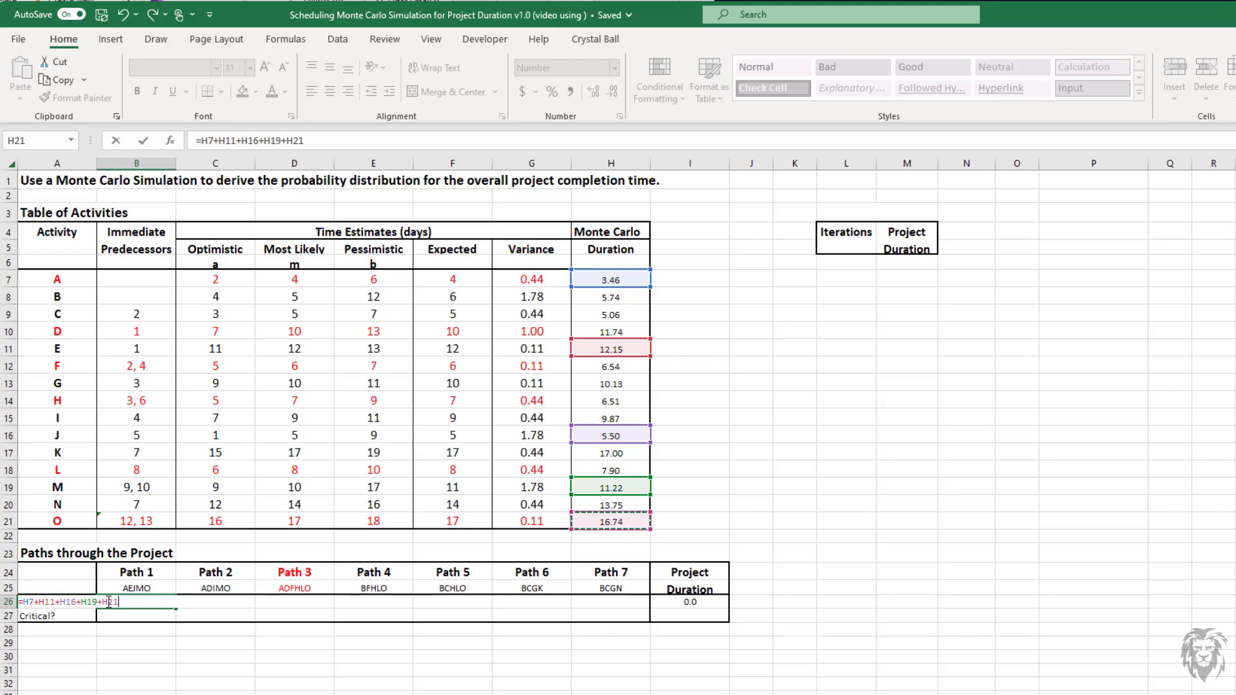
Step: Make every reference in the Path 1 duration formula absolute and enter it as =$H$7+$H$11+$H$16+$H$19+$H$21
{"action": "key", "text": "F4"}
{"action": "left_click", "coordinate": [88, 602]}
{"action": "key", "text": "F4"}
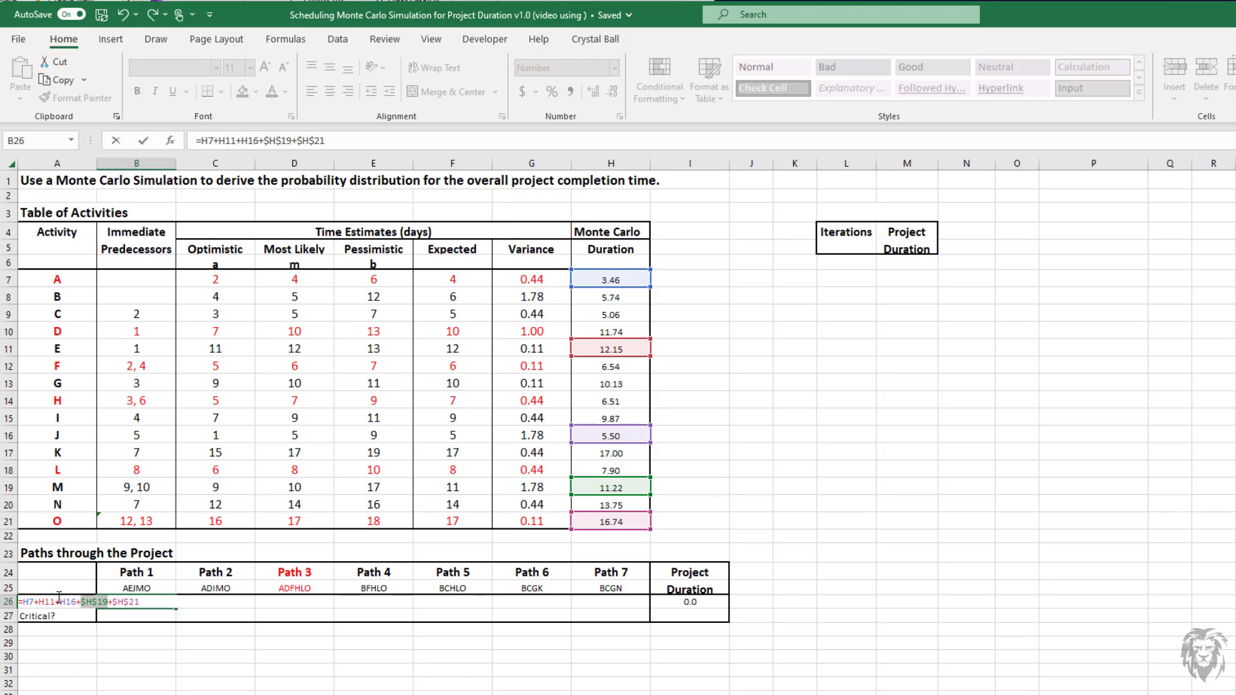
{"action": "left_click", "coordinate": [67, 602]}
{"action": "key", "text": "F4"}
{"action": "left_click", "coordinate": [39, 602]}
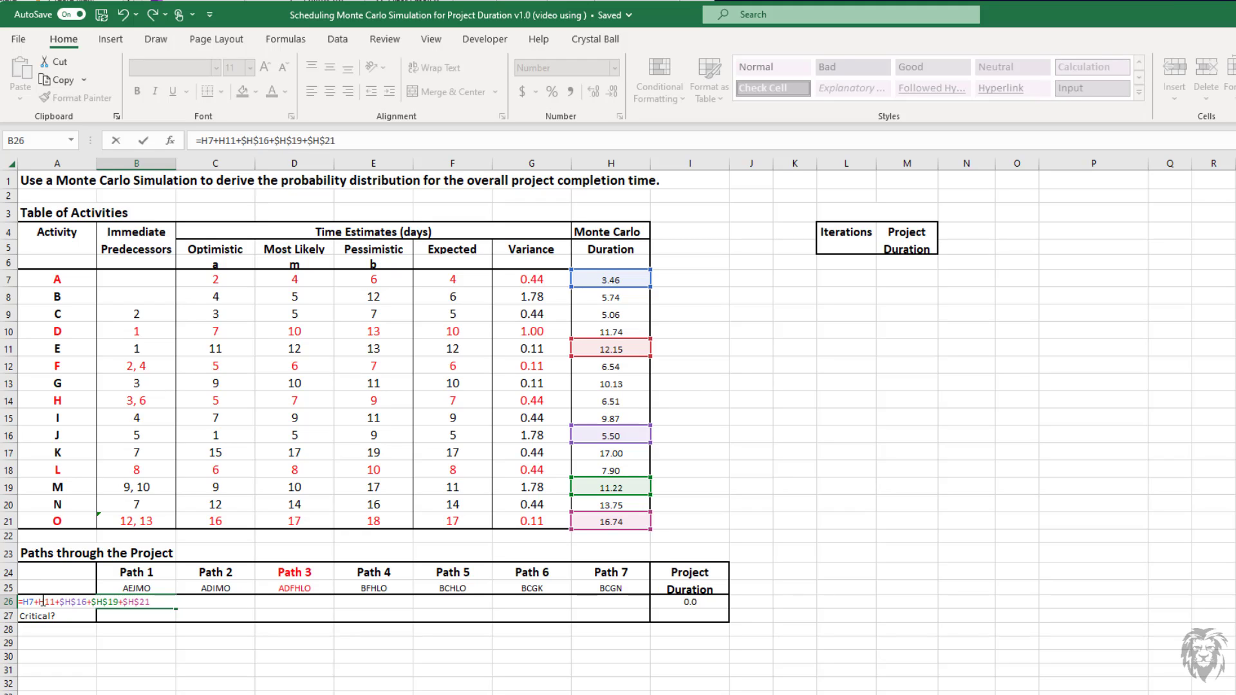
{"action": "key", "text": "F4"}
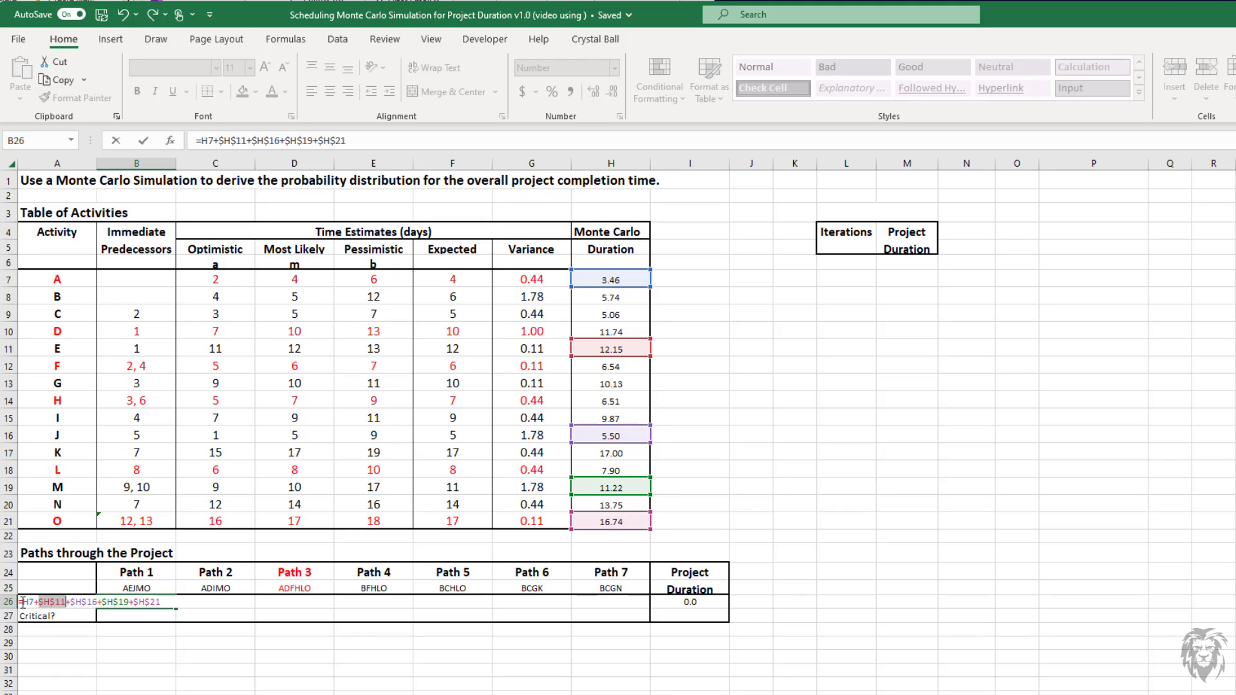
{"action": "left_click", "coordinate": [27, 602]}
{"action": "key", "text": "F4"}
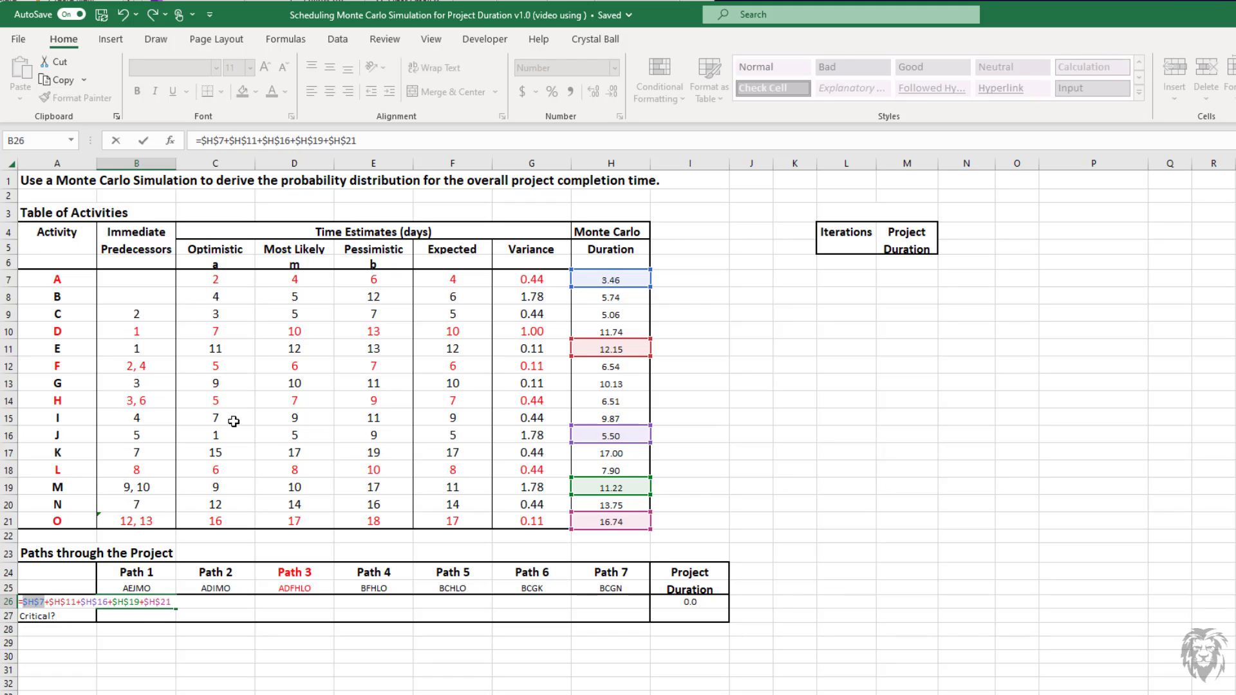
{"action": "left_click", "coordinate": [144, 142]}
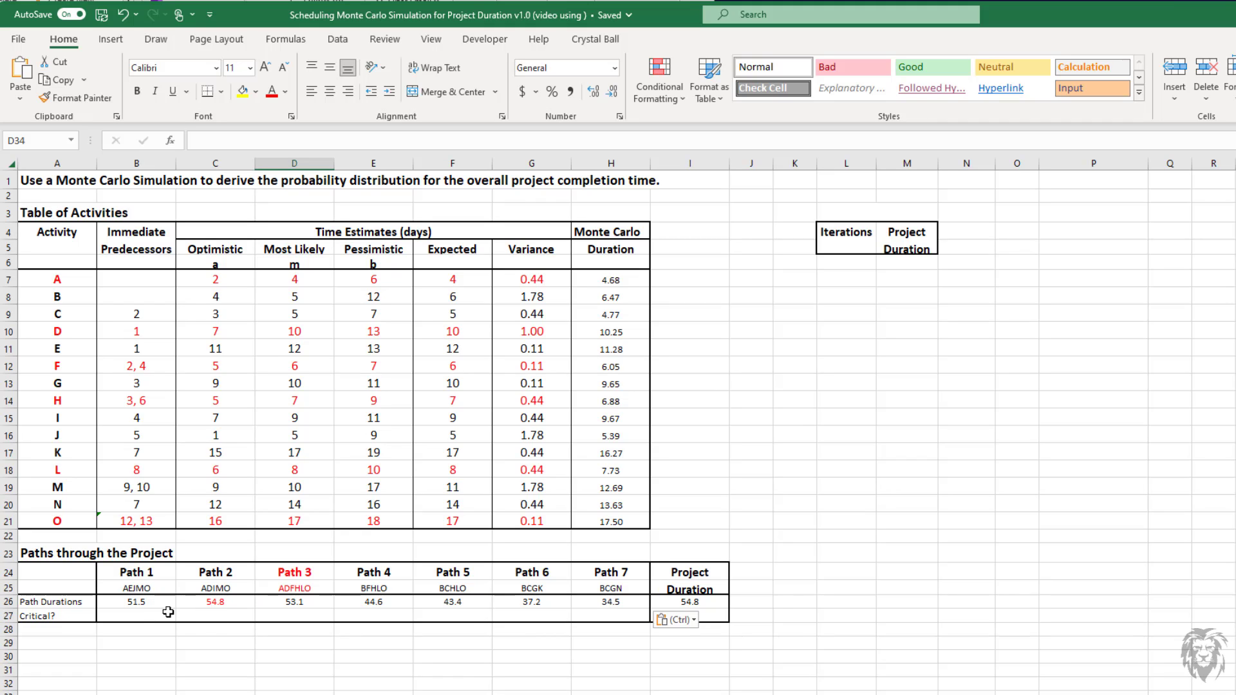
Step: Clear the project duration cell I26 and enter the formula =MAX(B26:H26) in it
{"action": "left_click", "coordinate": [674, 605]}
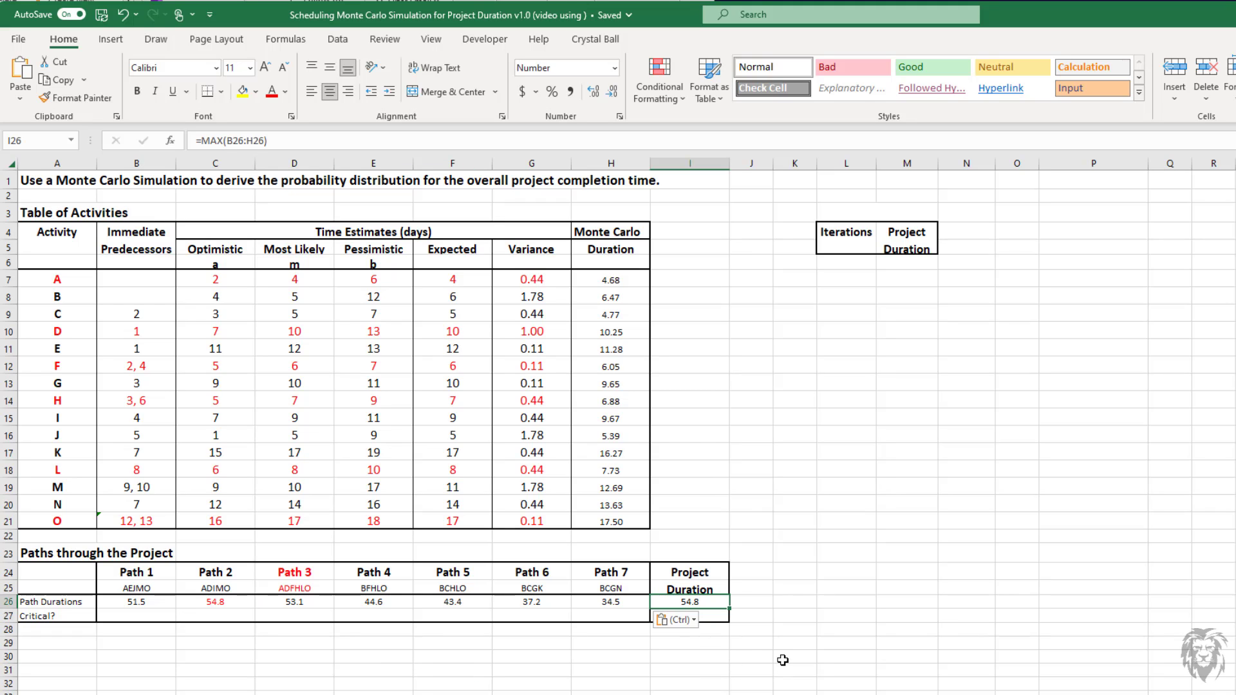
{"action": "key", "text": "Delete"}
{"action": "left_click", "coordinate": [675, 595]}
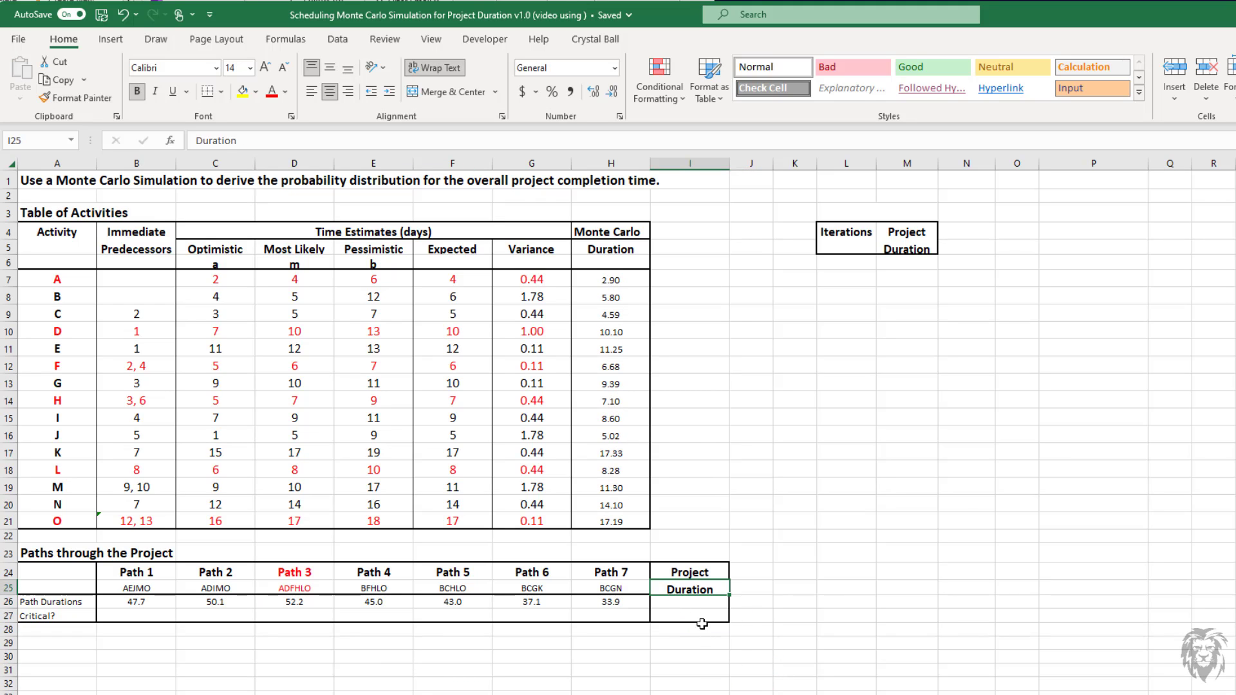
{"action": "left_click", "coordinate": [686, 605]}
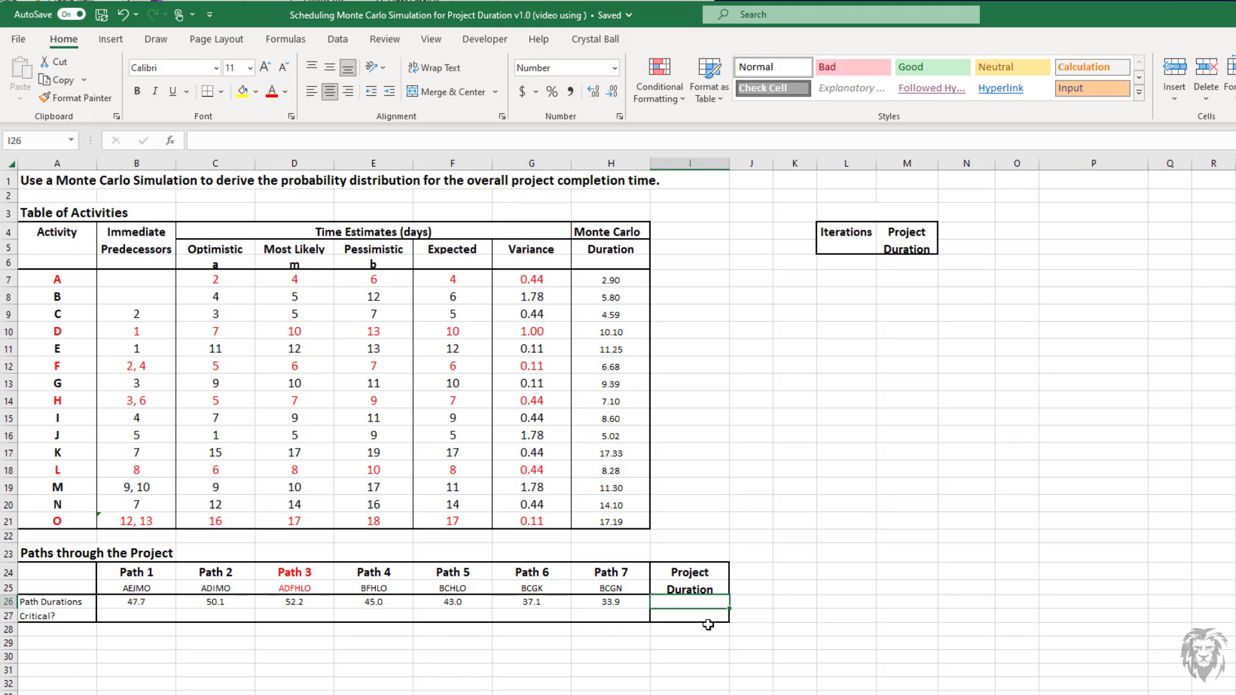
{"action": "type", "text": "=max("}
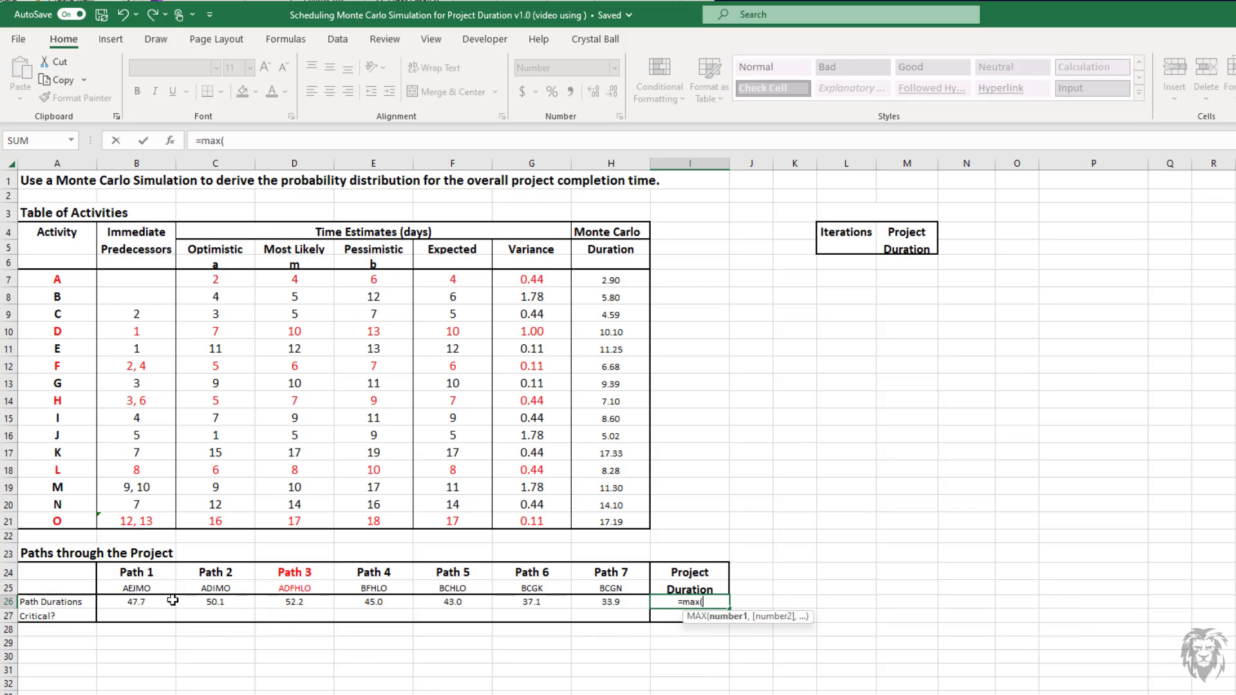
{"action": "left_click_drag", "start_coordinate": [153, 602], "coordinate": [606, 603]}
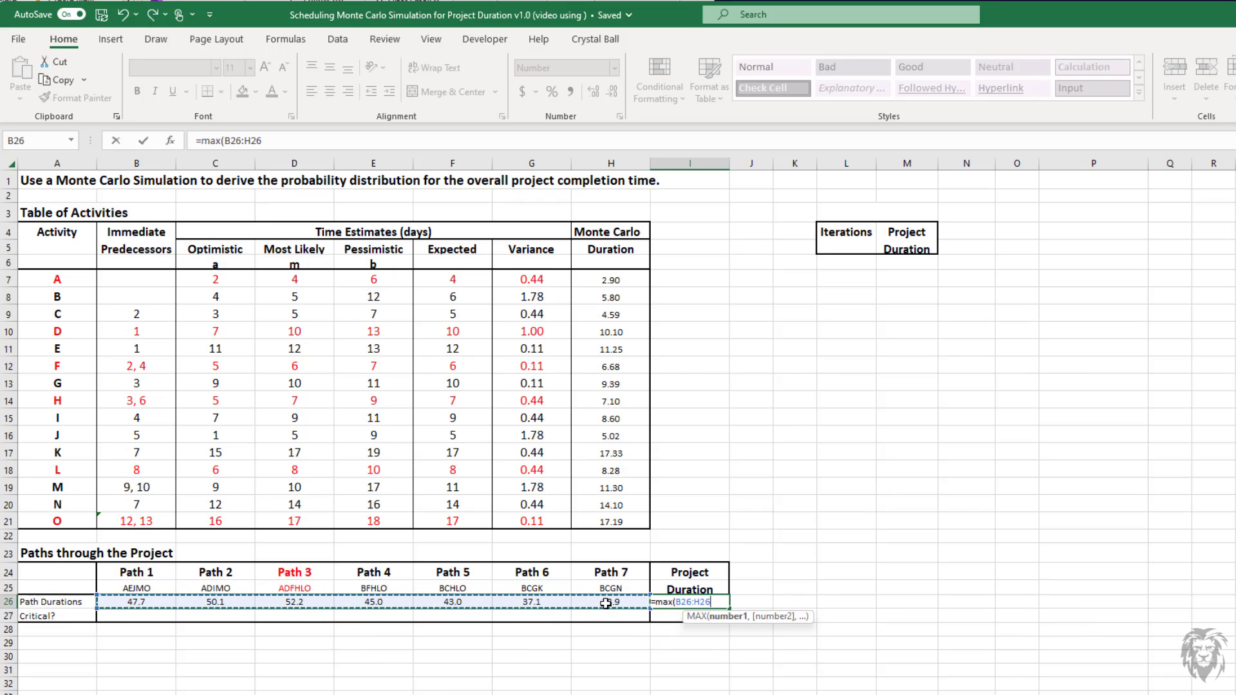
{"action": "key", "text": "Return"}
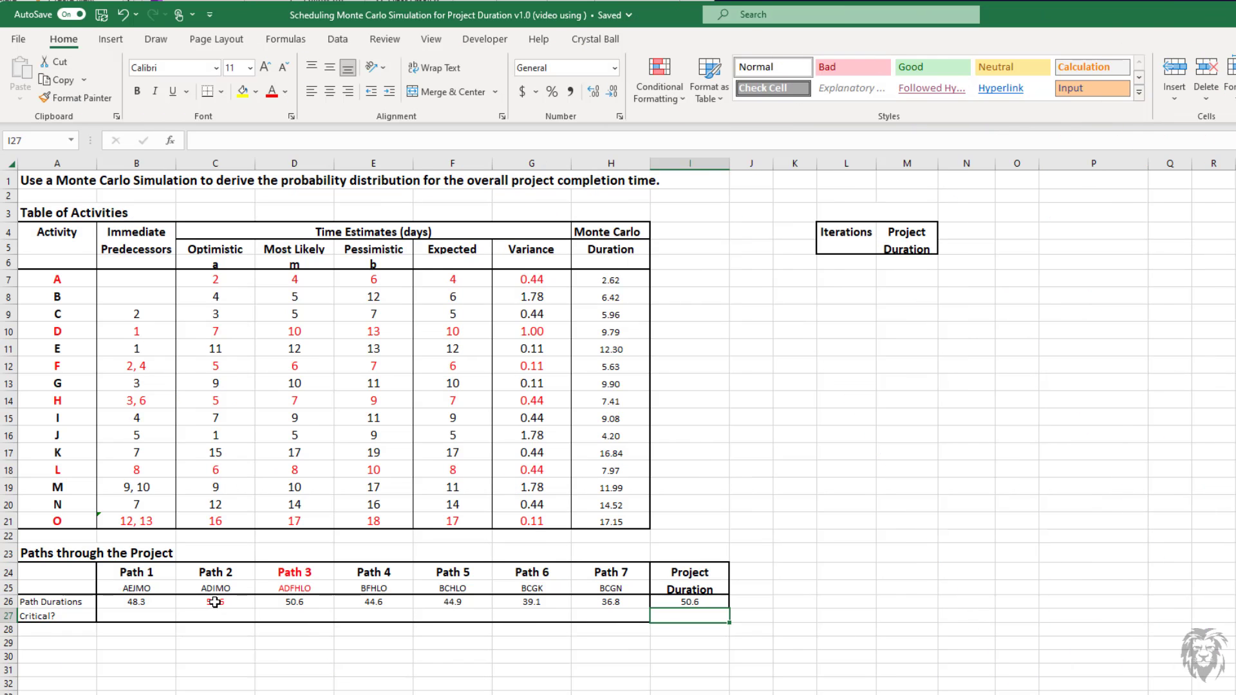
Step: Review the conditional formatting rule covering the path durations in B26:H26, including its condition, format and range, and close the rules manager
{"action": "left_click", "coordinate": [219, 604]}
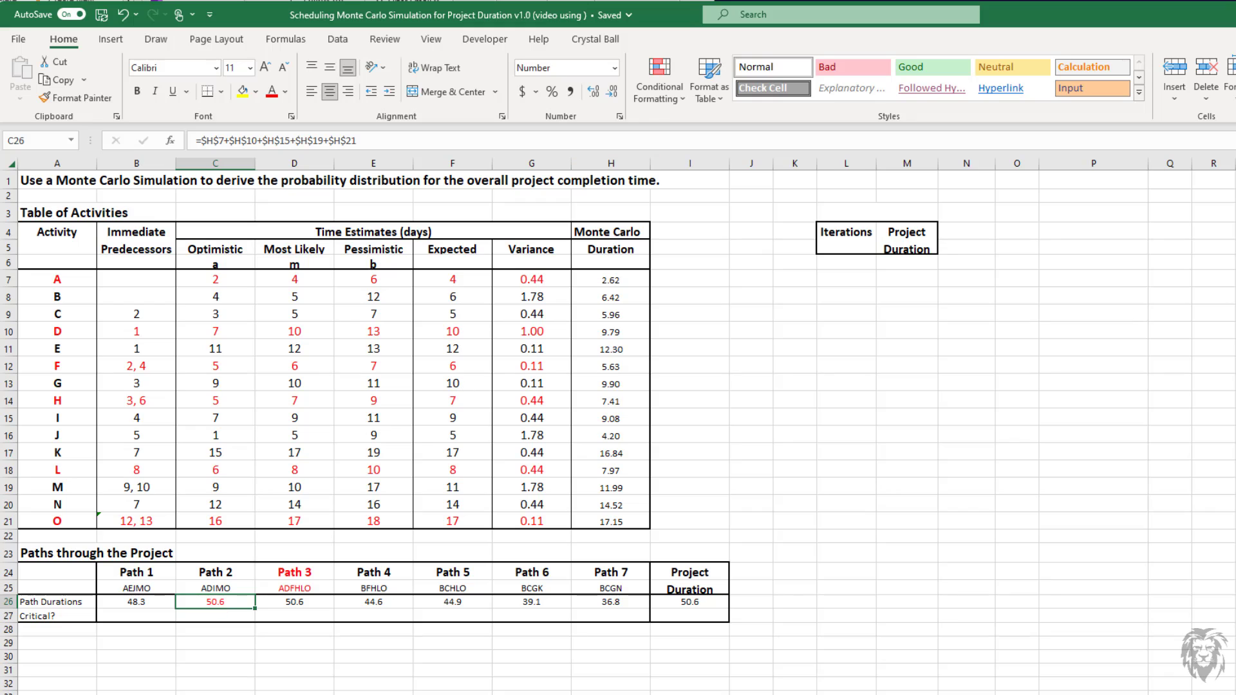
{"action": "left_click", "coordinate": [656, 69]}
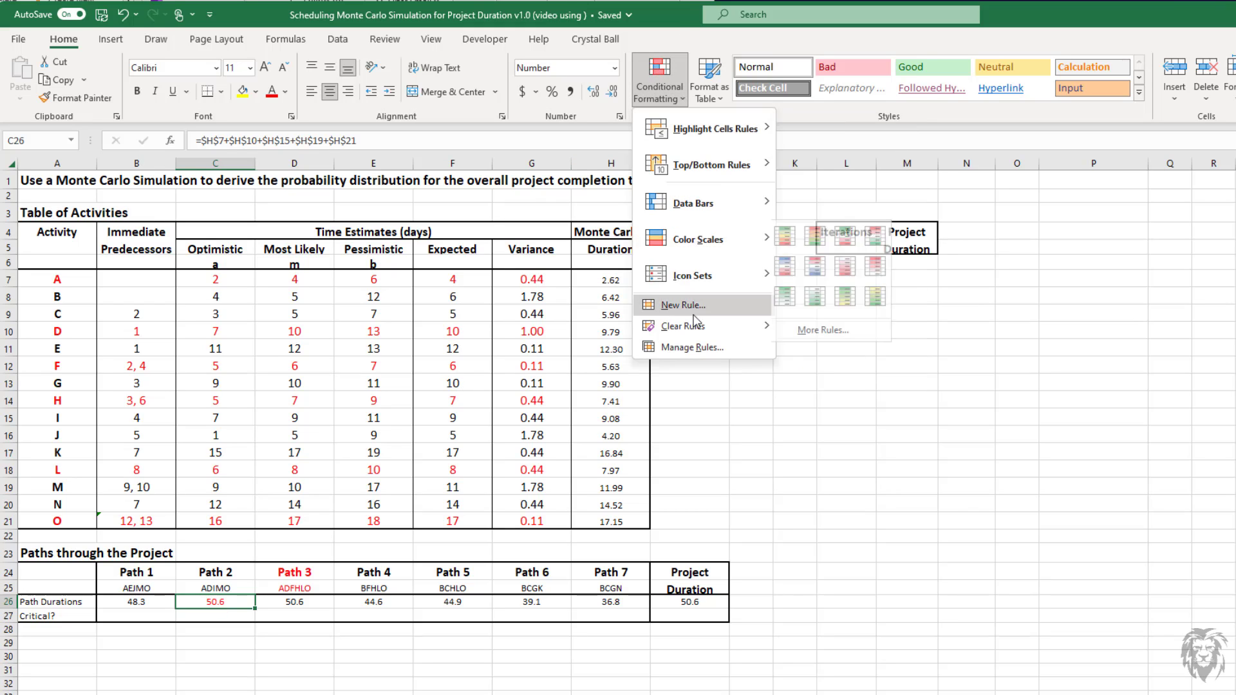
{"action": "left_click", "coordinate": [696, 346]}
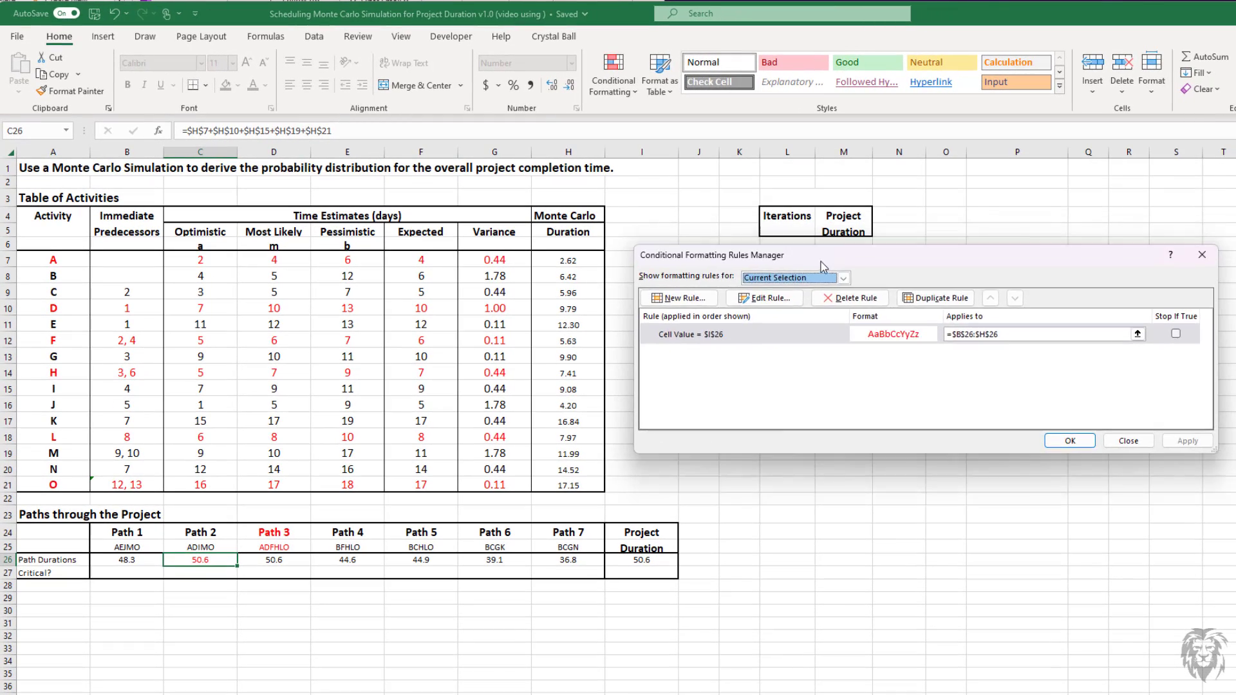
{"action": "left_click_drag", "start_coordinate": [823, 264], "coordinate": [809, 301]}
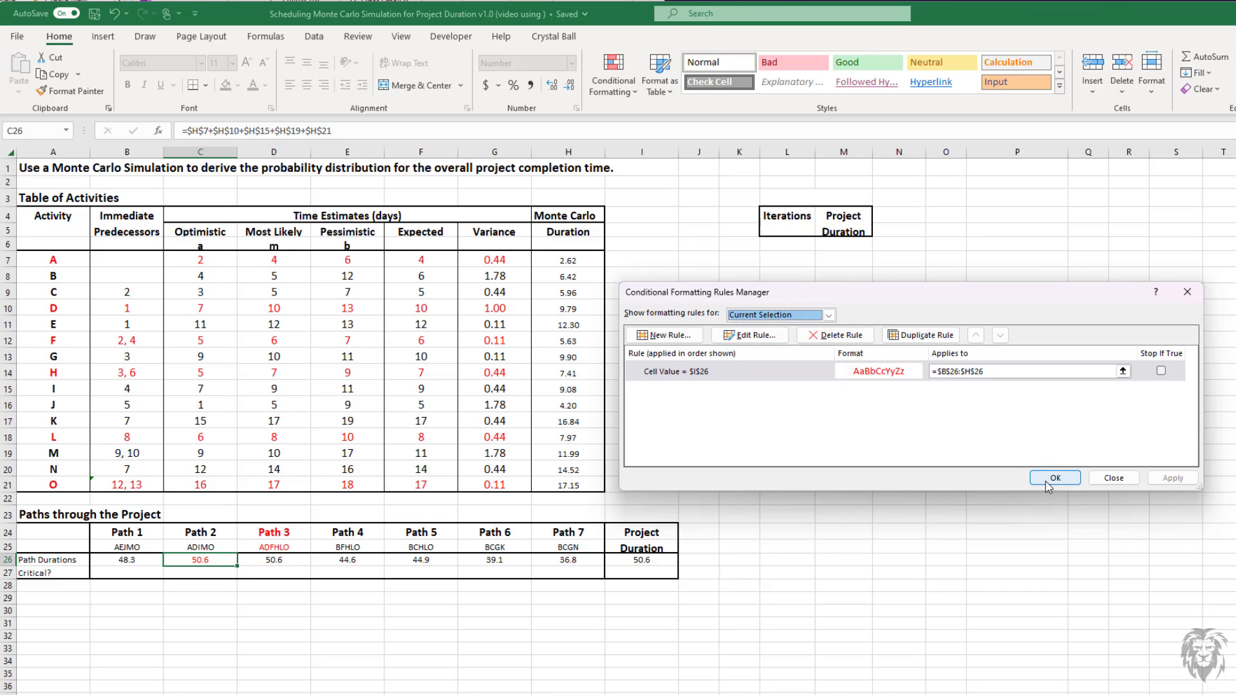
{"action": "left_click", "coordinate": [982, 376]}
{"action": "left_click", "coordinate": [1053, 484]}
Step: Enter the formula =IF(B26-I26=0,"critical","") in B27 as Path 1's critical check
{"action": "left_click", "coordinate": [135, 572]}
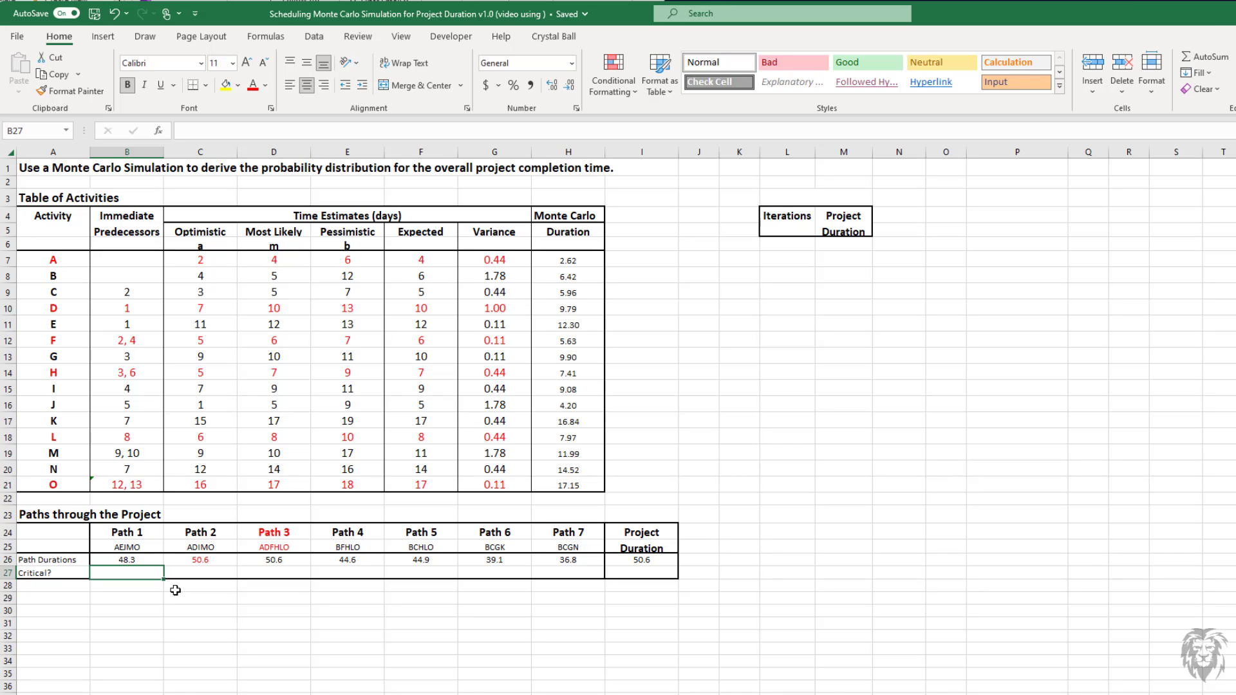
{"action": "type", "text": "="}
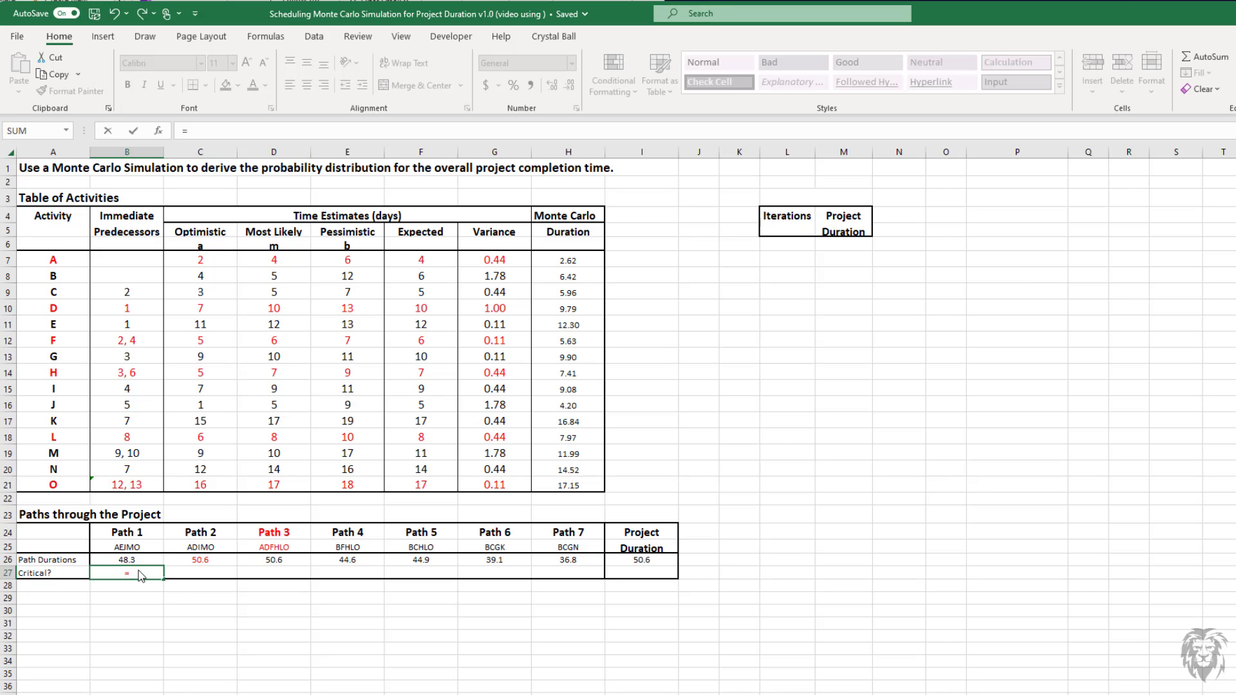
{"action": "type", "text": "IF("}
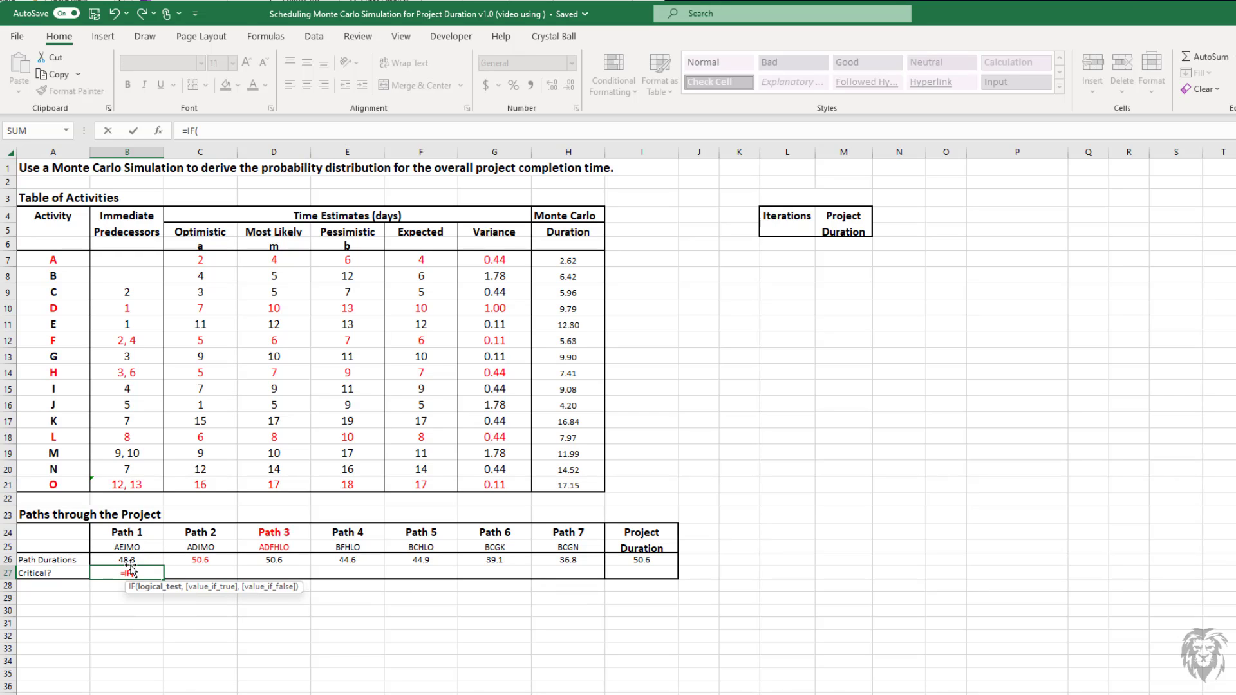
{"action": "left_click", "coordinate": [130, 559]}
{"action": "type", "text": "-"}
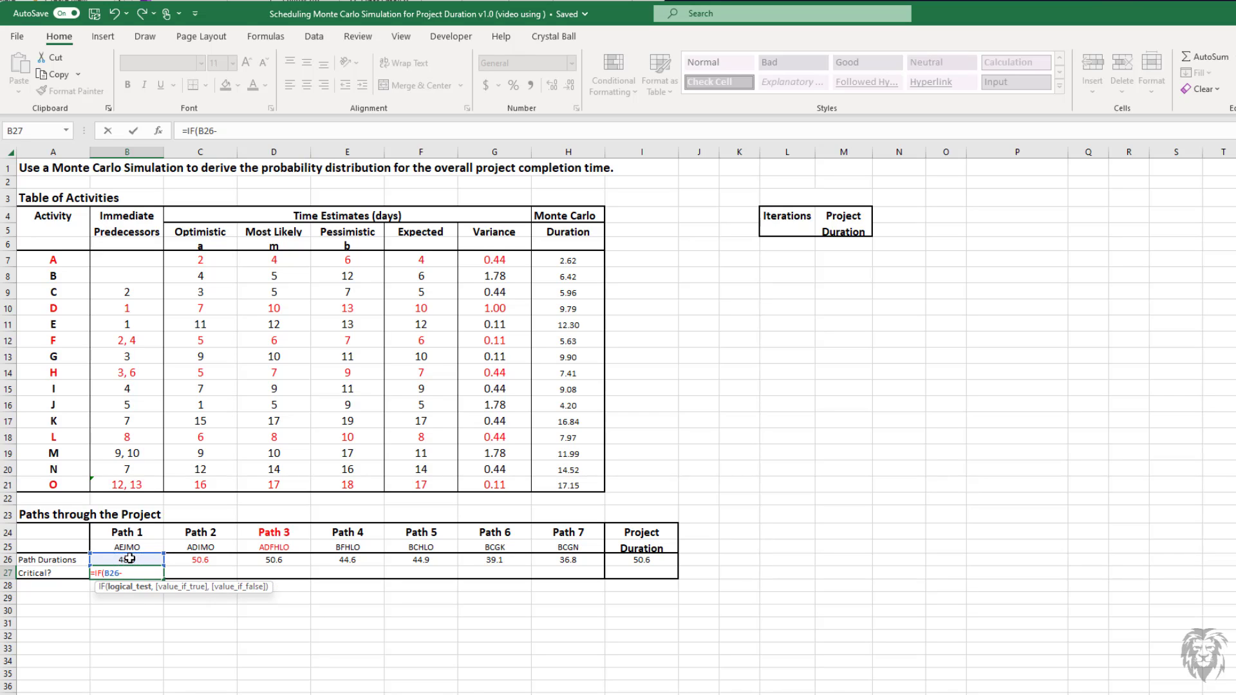
{"action": "left_click", "coordinate": [634, 558]}
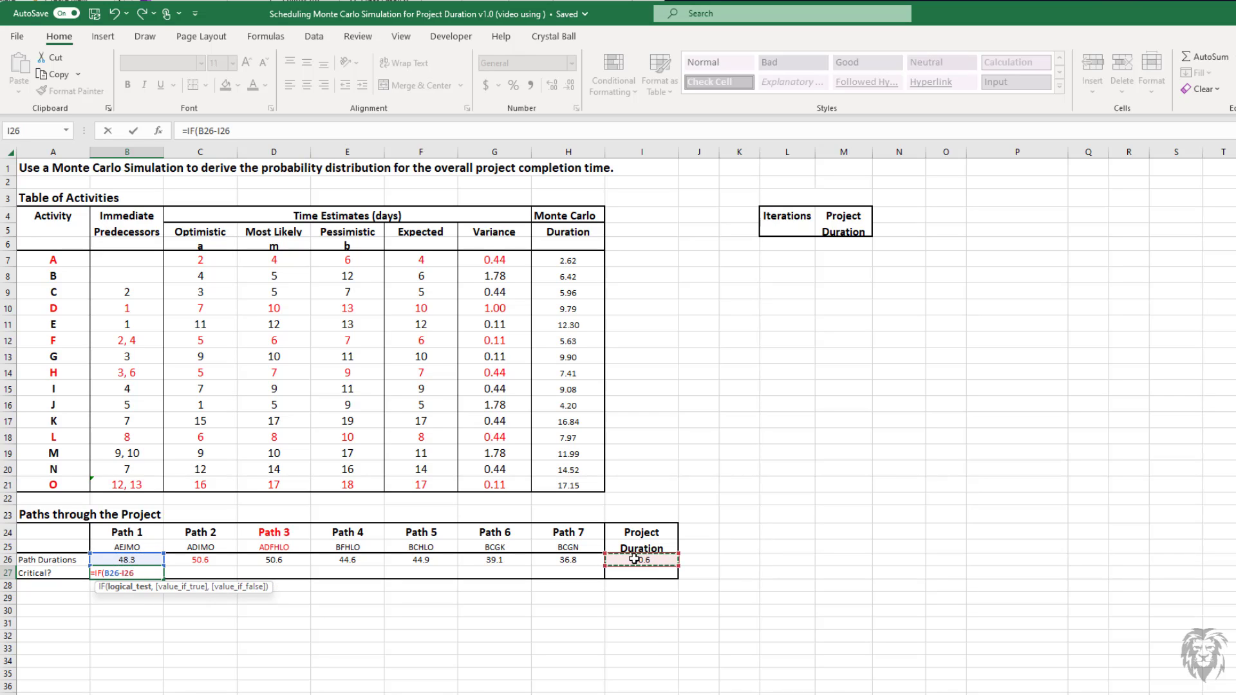
{"action": "type", "text": "=0,"}
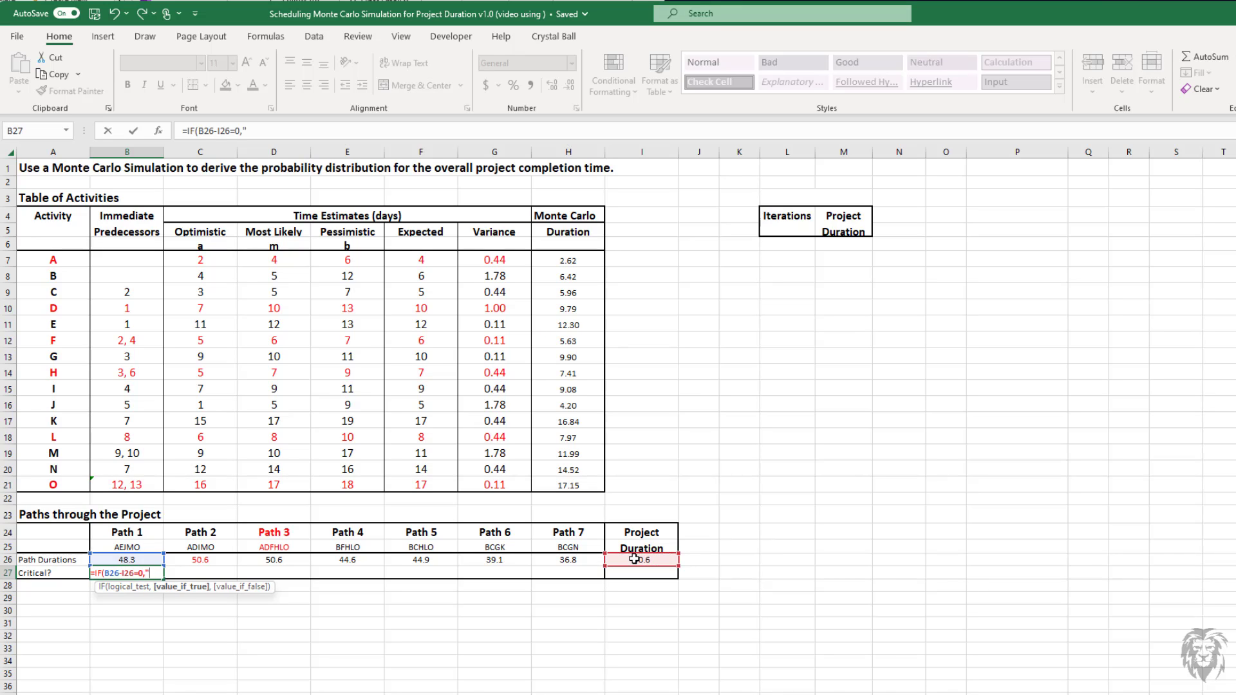
{"action": "type", "text": "\"critical"}
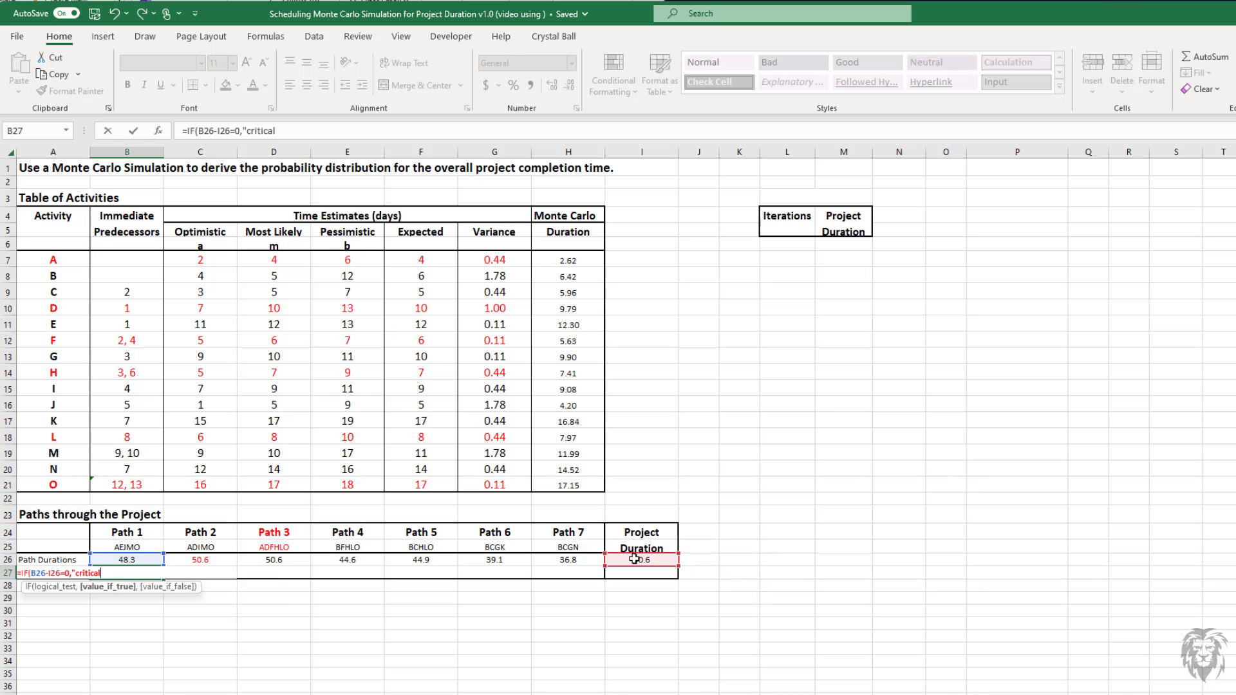
{"action": "type", "text": "\",\"\")"}
{"action": "key", "text": "Return"}
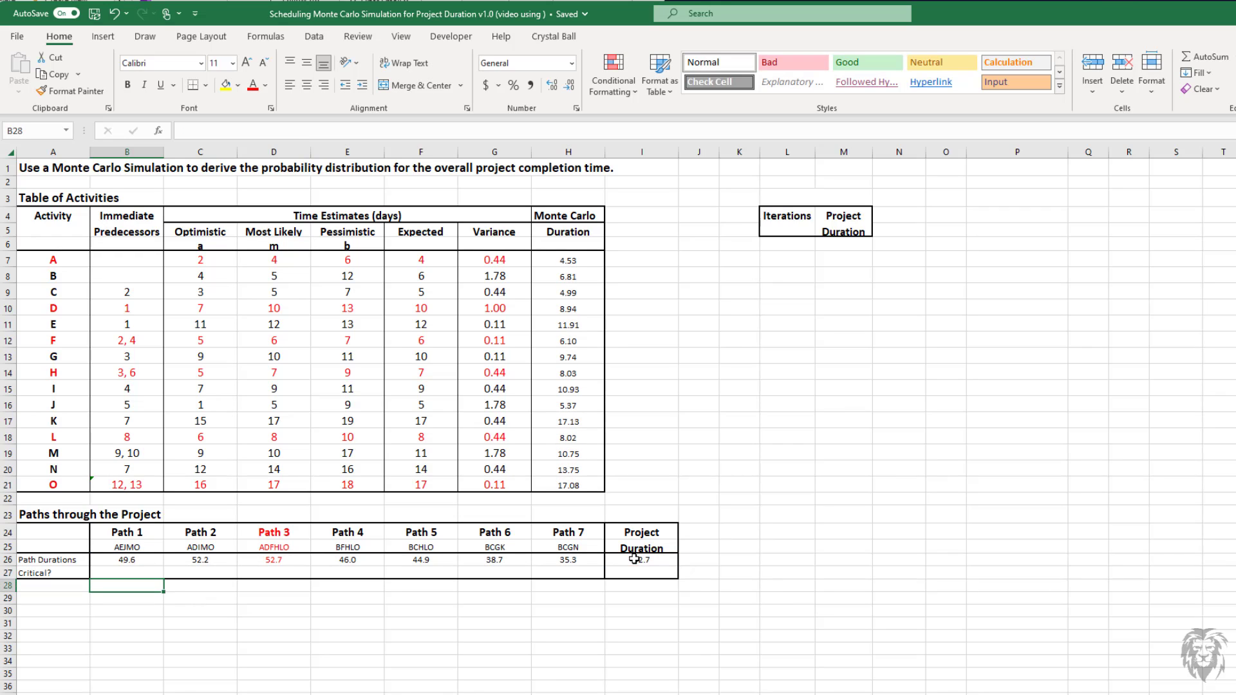
Step: Copy Path 1's critical-check formula from B27, paste the formula into C27:H27 for Paths 2 through 7, and inspect the copy in D27
{"action": "left_click", "coordinate": [137, 571]}
{"action": "right_click", "coordinate": [138, 572]}
{"action": "left_click", "coordinate": [175, 185]}
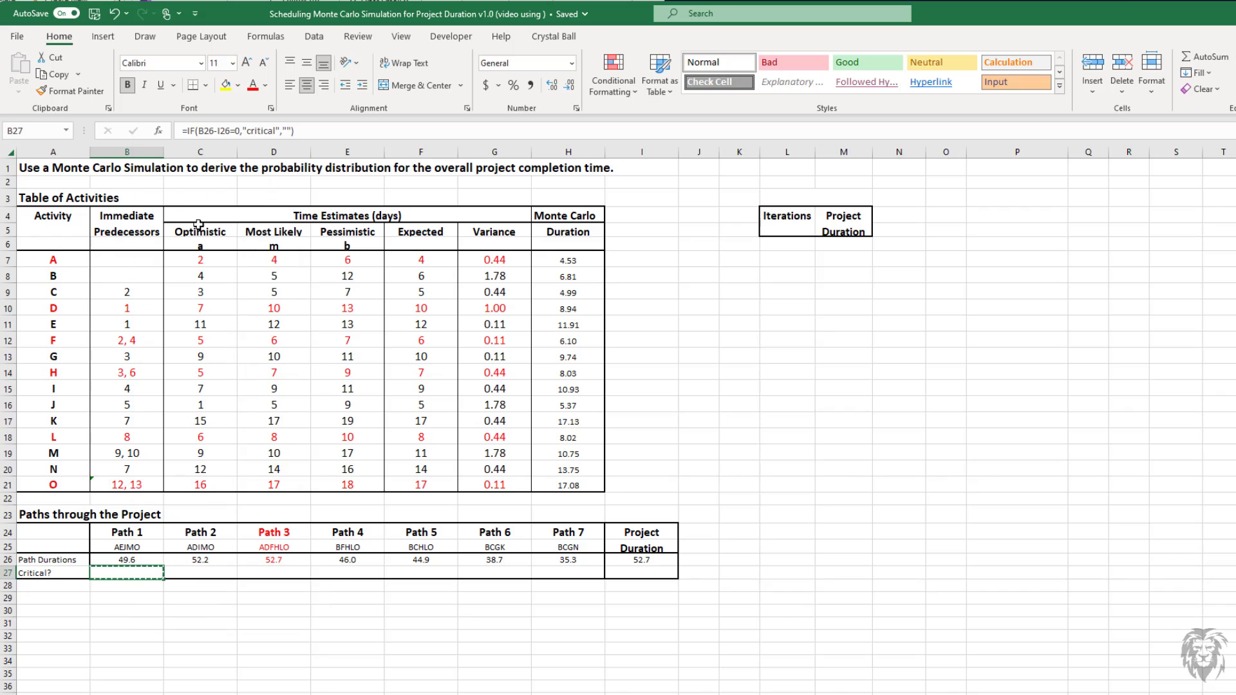
{"action": "left_click_drag", "start_coordinate": [203, 573], "coordinate": [559, 572]}
{"action": "left_click", "coordinate": [18, 92]}
{"action": "left_click", "coordinate": [38, 139]}
{"action": "left_click", "coordinate": [291, 646]}
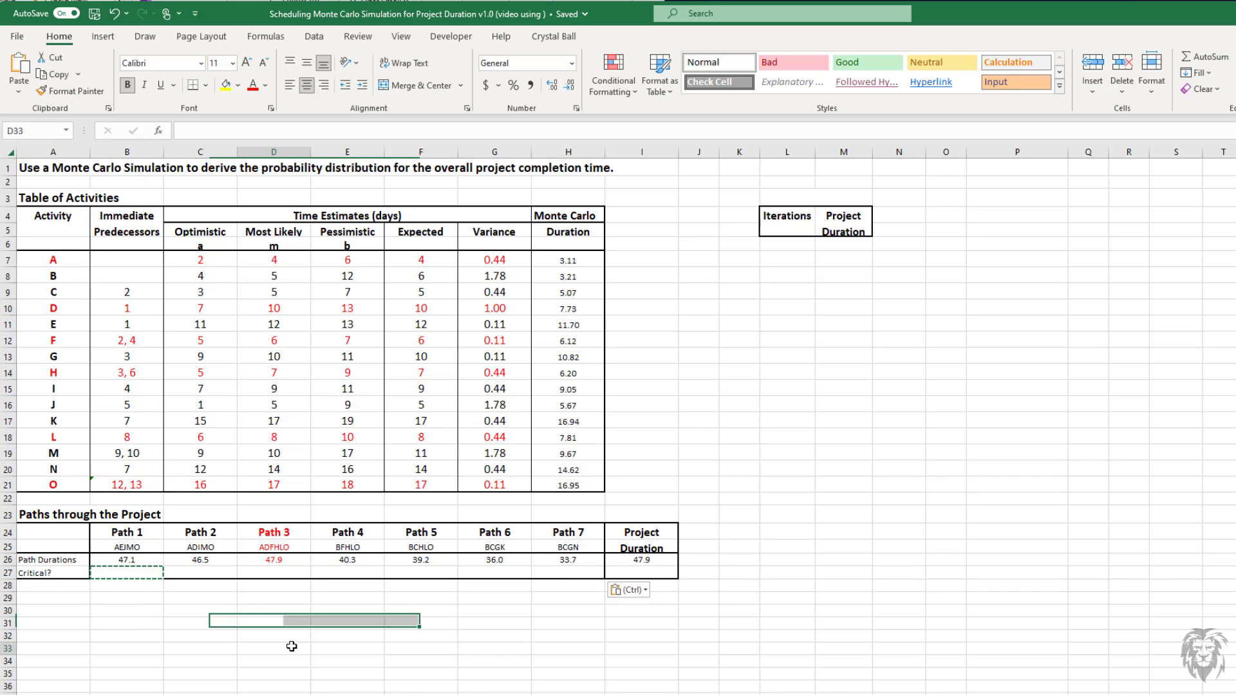
{"action": "left_click", "coordinate": [261, 572]}
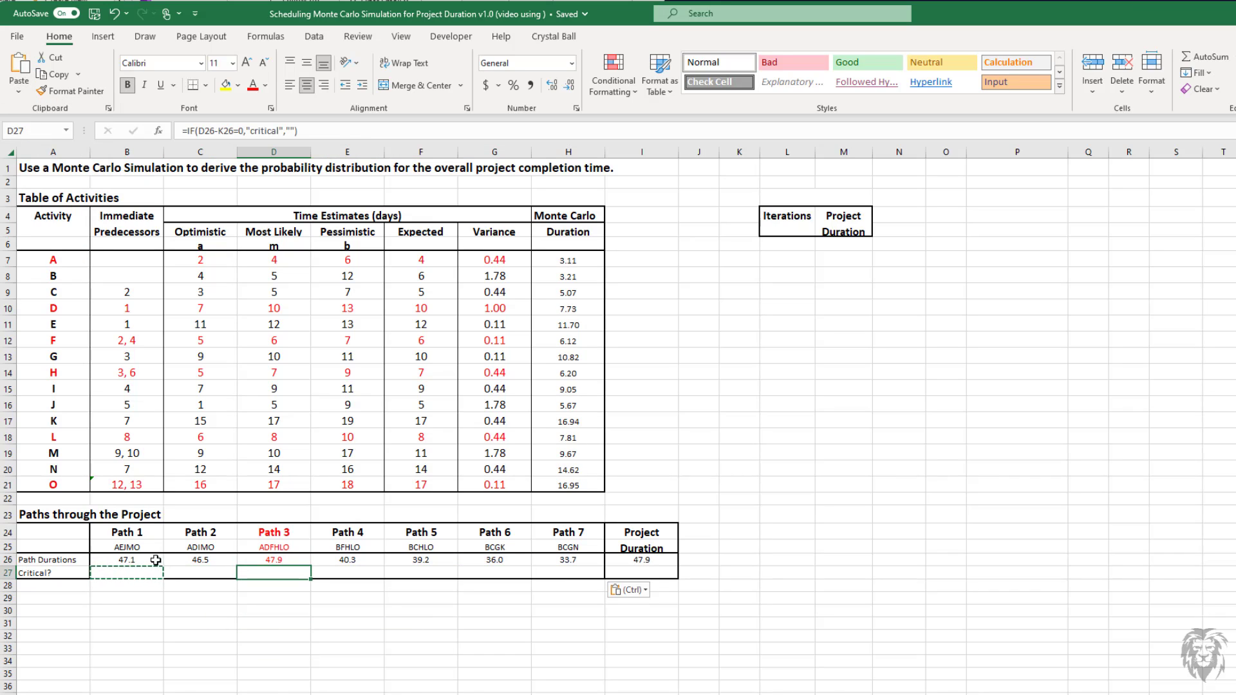
Step: Make the project duration reference absolute in B27 so the formula reads =IF(B26-$I$26=0,"critical","")
{"action": "left_click", "coordinate": [142, 578]}
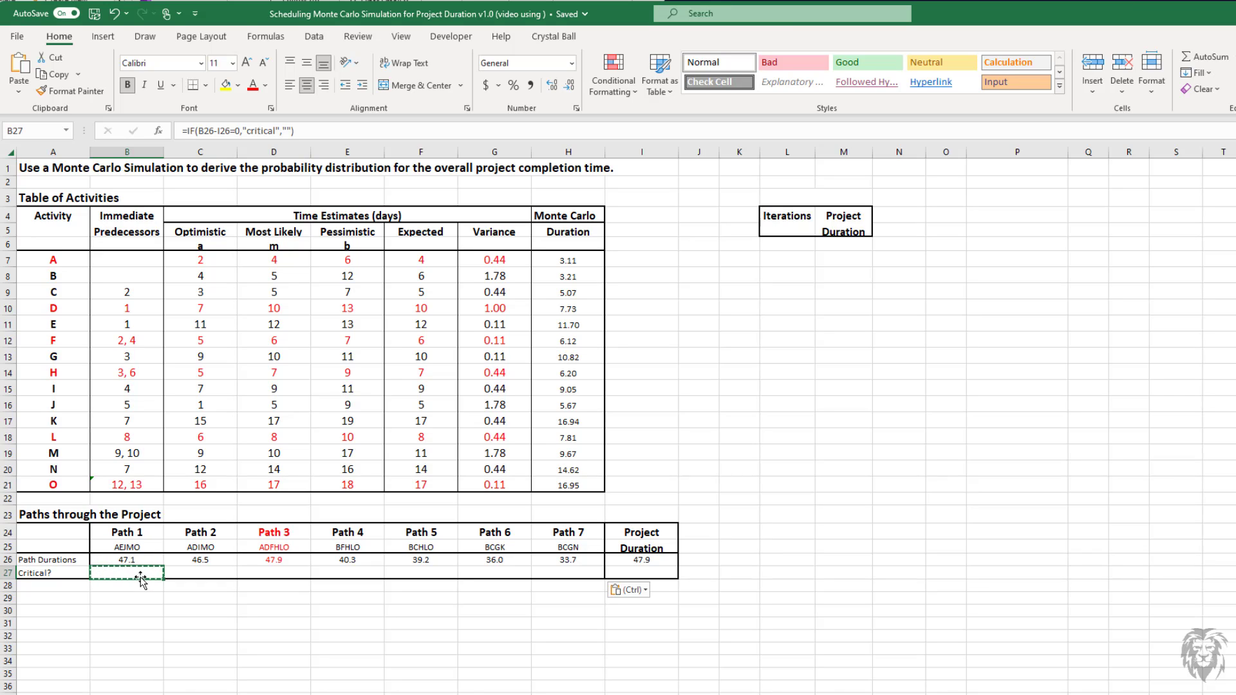
{"action": "double_click", "coordinate": [226, 131]}
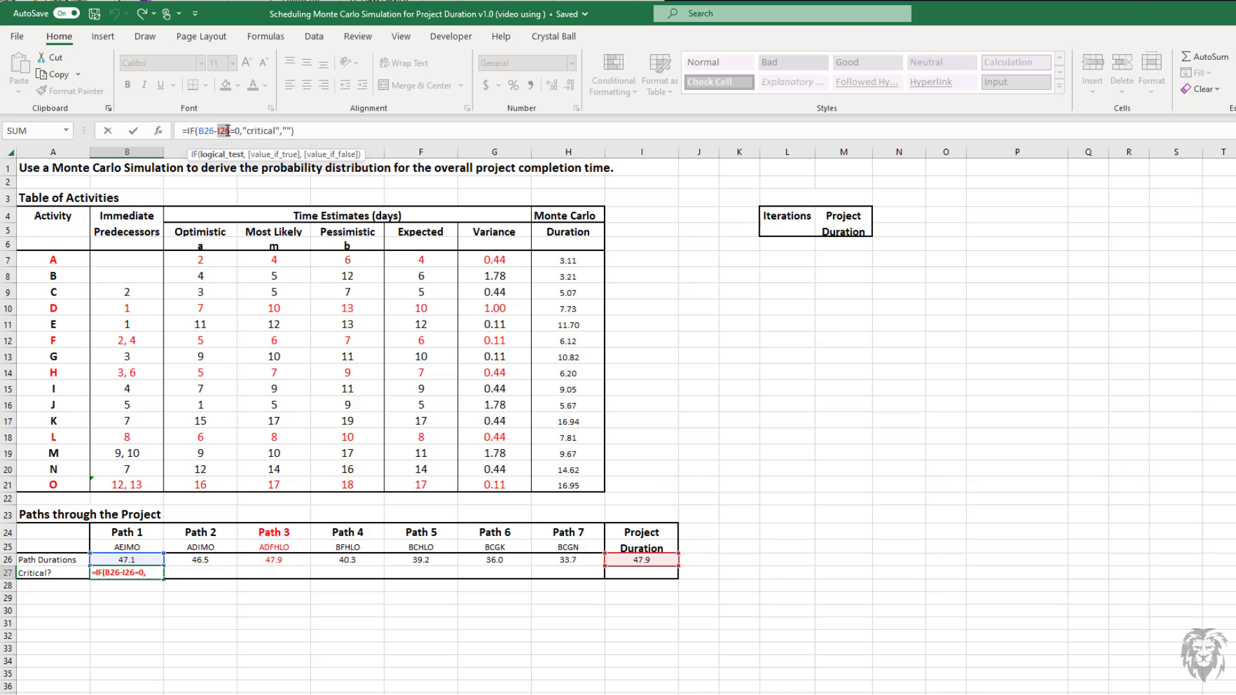
{"action": "key", "text": "F4"}
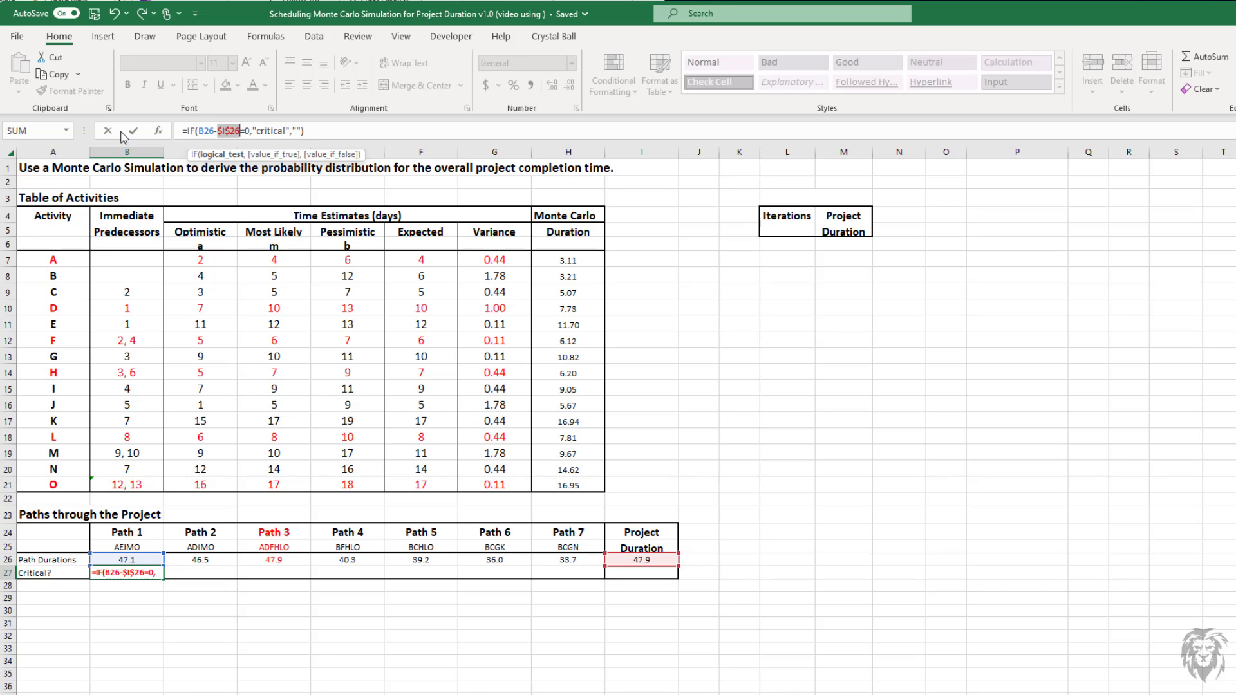
{"action": "left_click", "coordinate": [133, 131]}
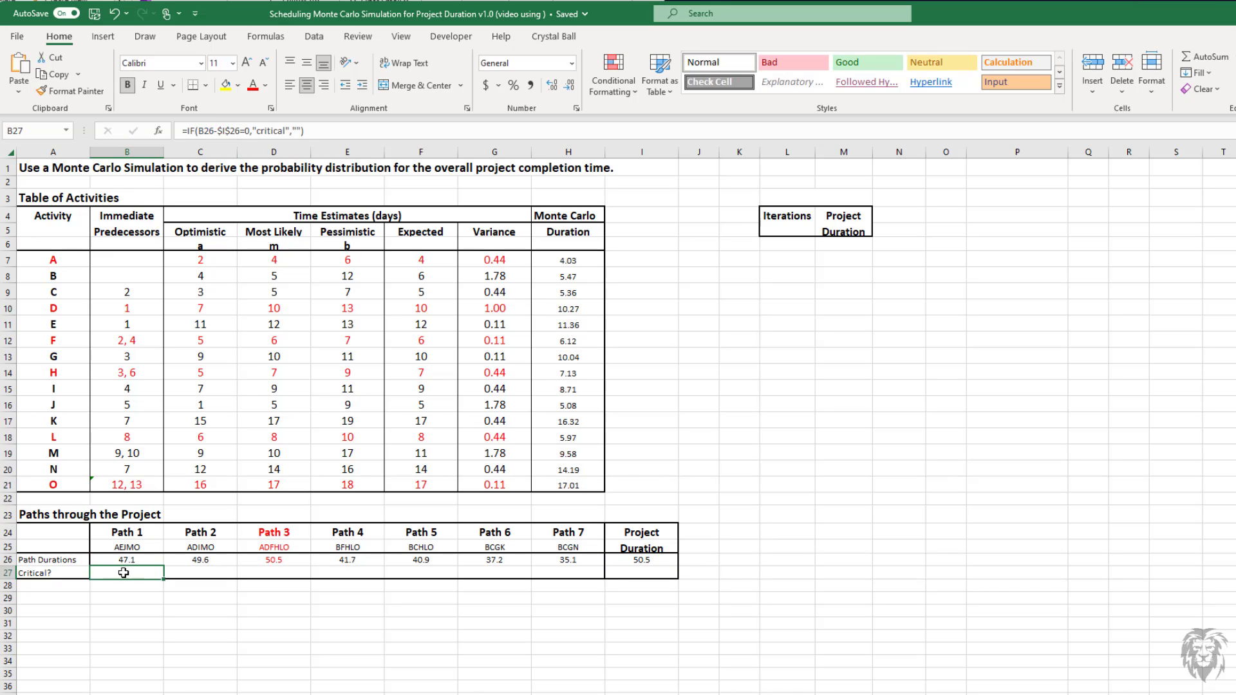
Step: Copy the corrected critical check from B27, paste only its formula into C27:H27, and inspect the copy in C27
{"action": "left_click", "coordinate": [55, 74]}
{"action": "left_click_drag", "start_coordinate": [192, 571], "coordinate": [567, 571]}
{"action": "key", "text": "ctrl+v"}
{"action": "left_click", "coordinate": [19, 91]}
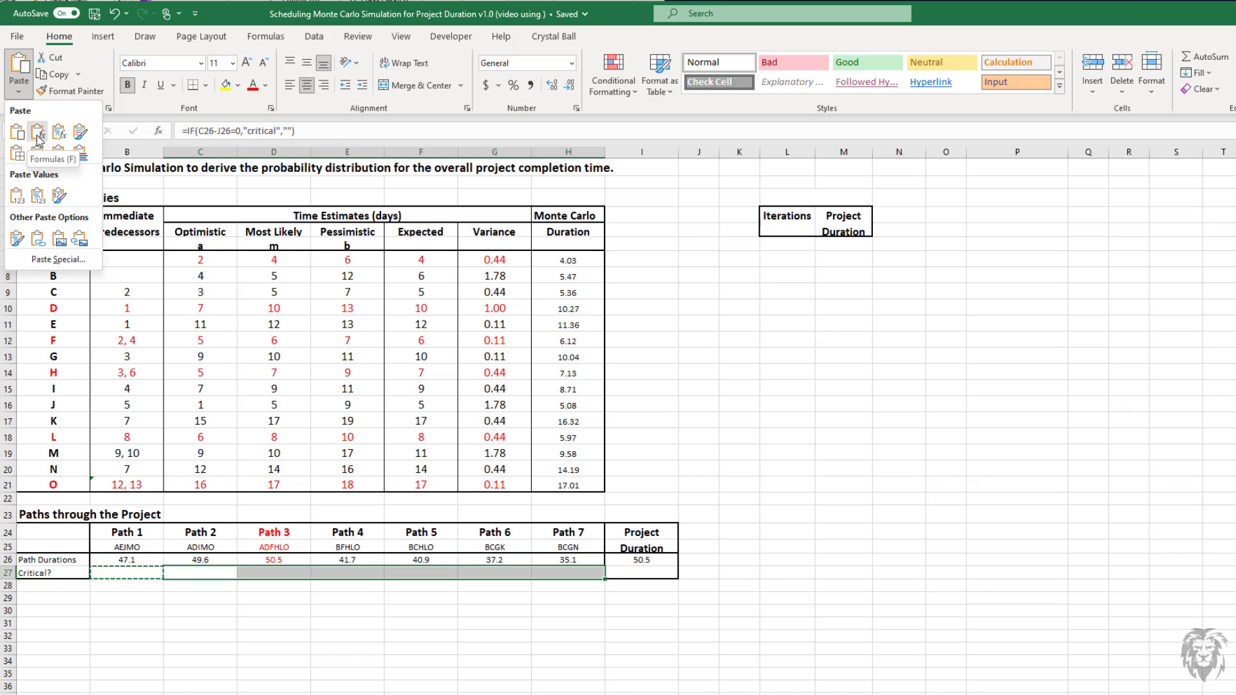
{"action": "left_click", "coordinate": [39, 135]}
{"action": "left_click", "coordinate": [310, 614]}
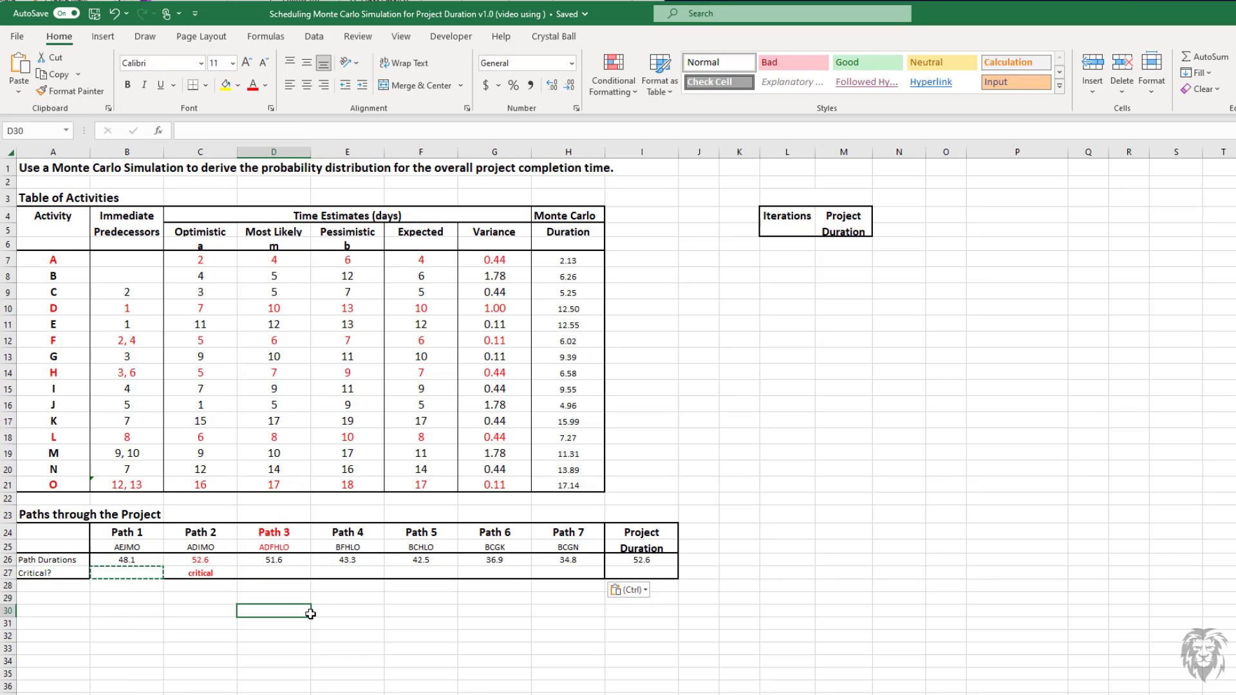
{"action": "left_click", "coordinate": [209, 573]}
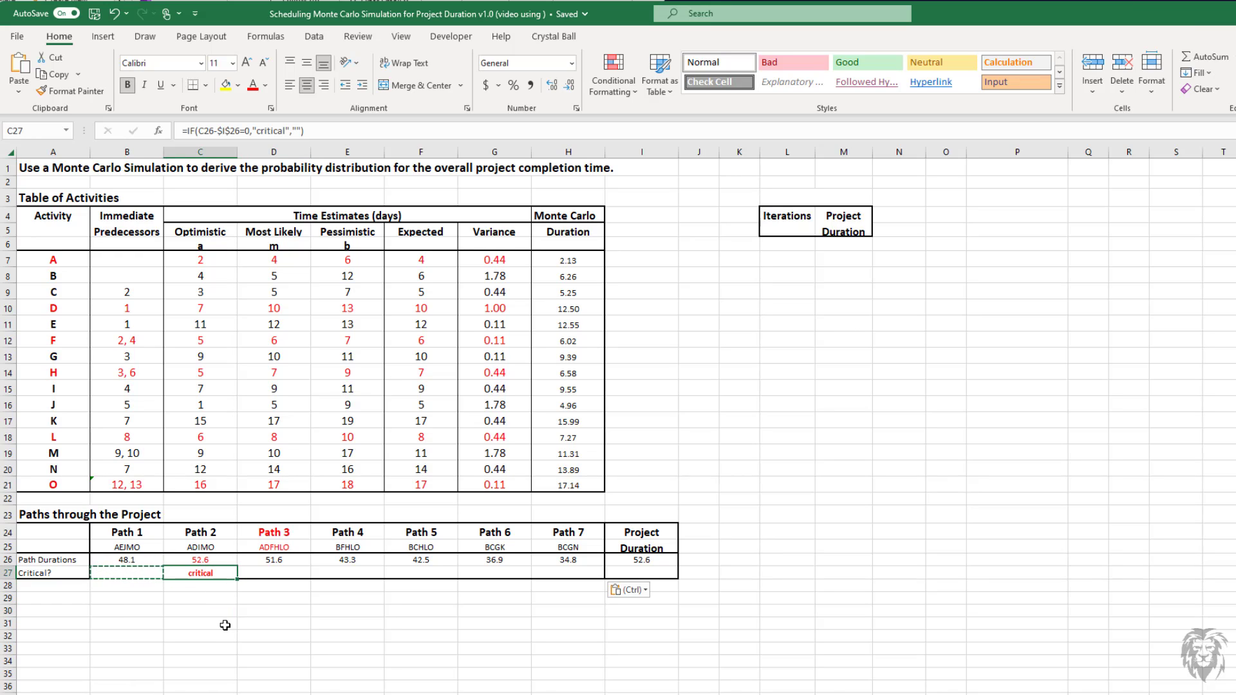
{"action": "left_click", "coordinate": [226, 624]}
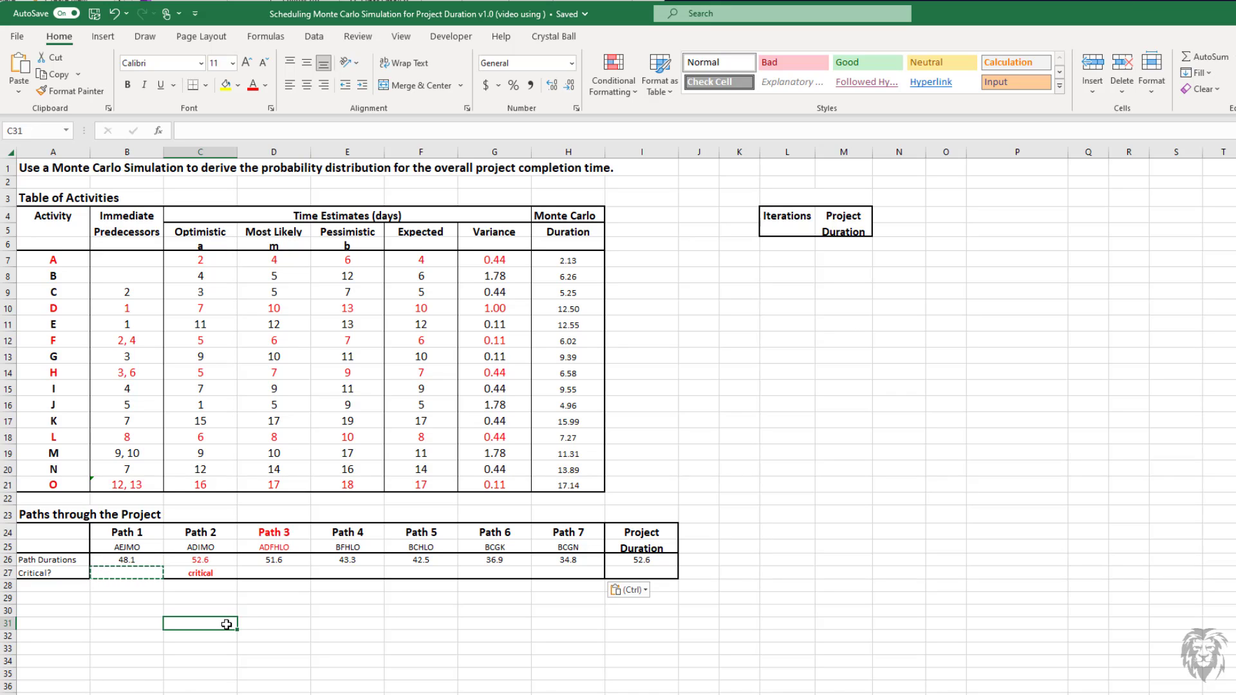
{"action": "left_click", "coordinate": [265, 512]}
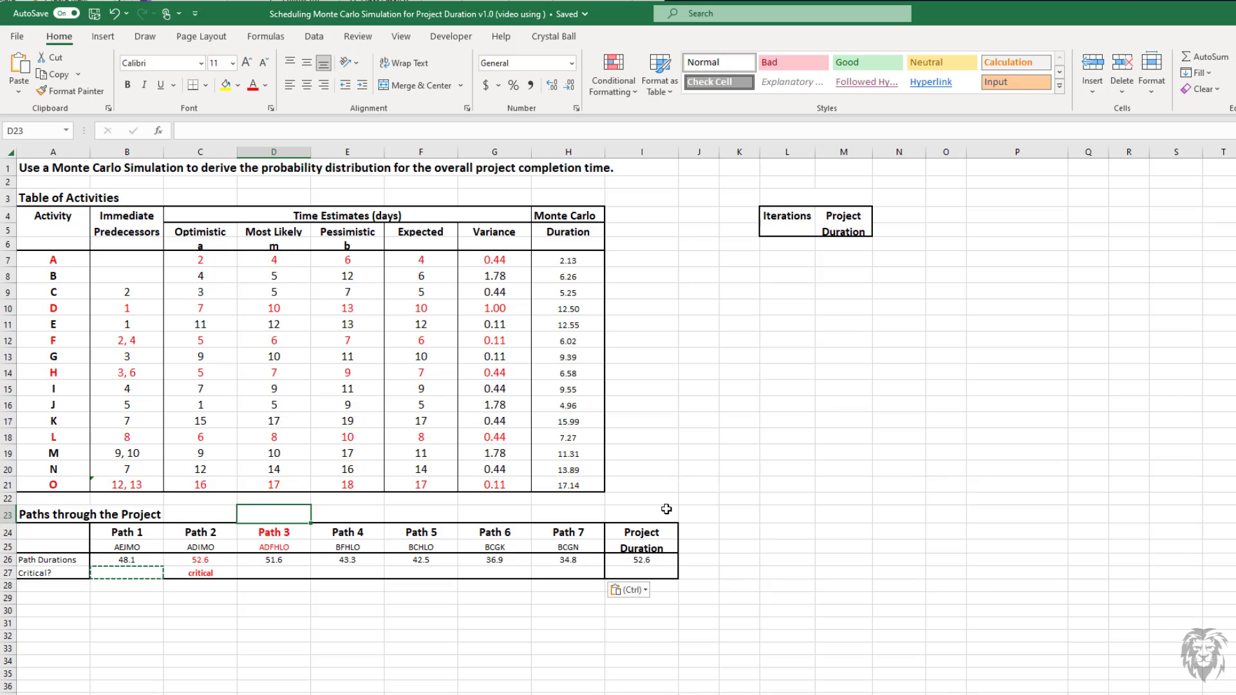
{"action": "left_click", "coordinate": [634, 561]}
Step: Enter the iteration numbers 1, 2 and 3 in L6:L8 under the Iterations heading
{"action": "left_click", "coordinate": [793, 247]}
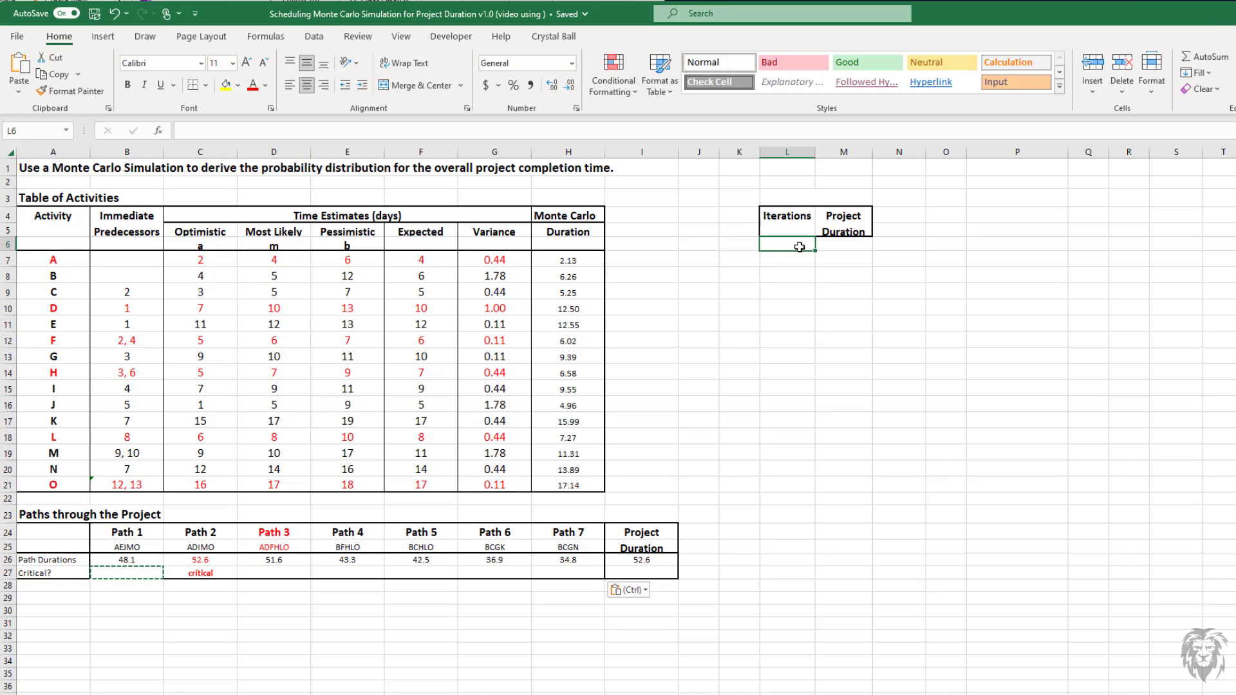
{"action": "type", "text": "1"}
{"action": "key", "text": "Return"}
{"action": "type", "text": "2"}
{"action": "key", "text": "Return"}
{"action": "type", "text": "3"}
{"action": "key", "text": "Return"}
{"action": "key", "text": "Right"}
{"action": "key", "text": "Down"}
Step: Extend the iteration number series from L6:L8 down to L1005, giving 1000 iterations
{"action": "left_click_drag", "start_coordinate": [787, 247], "coordinate": [787, 277]}
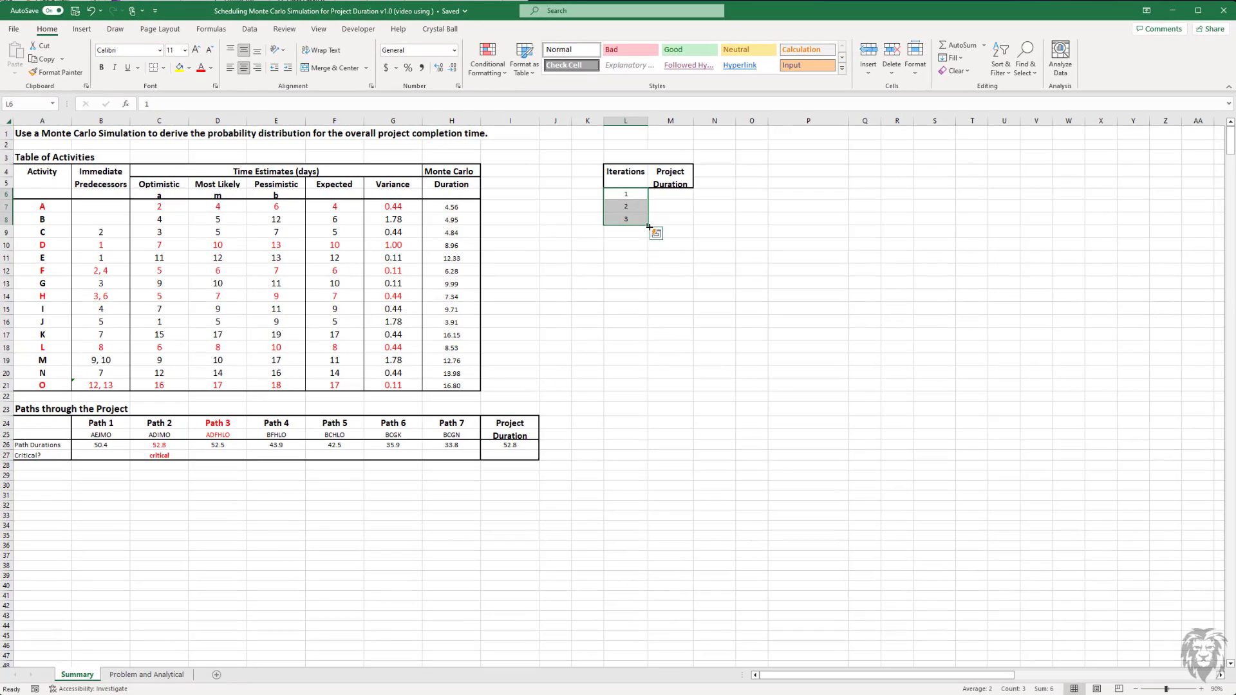
{"action": "left_click_drag", "start_coordinate": [648, 226], "coordinate": [637, 627]}
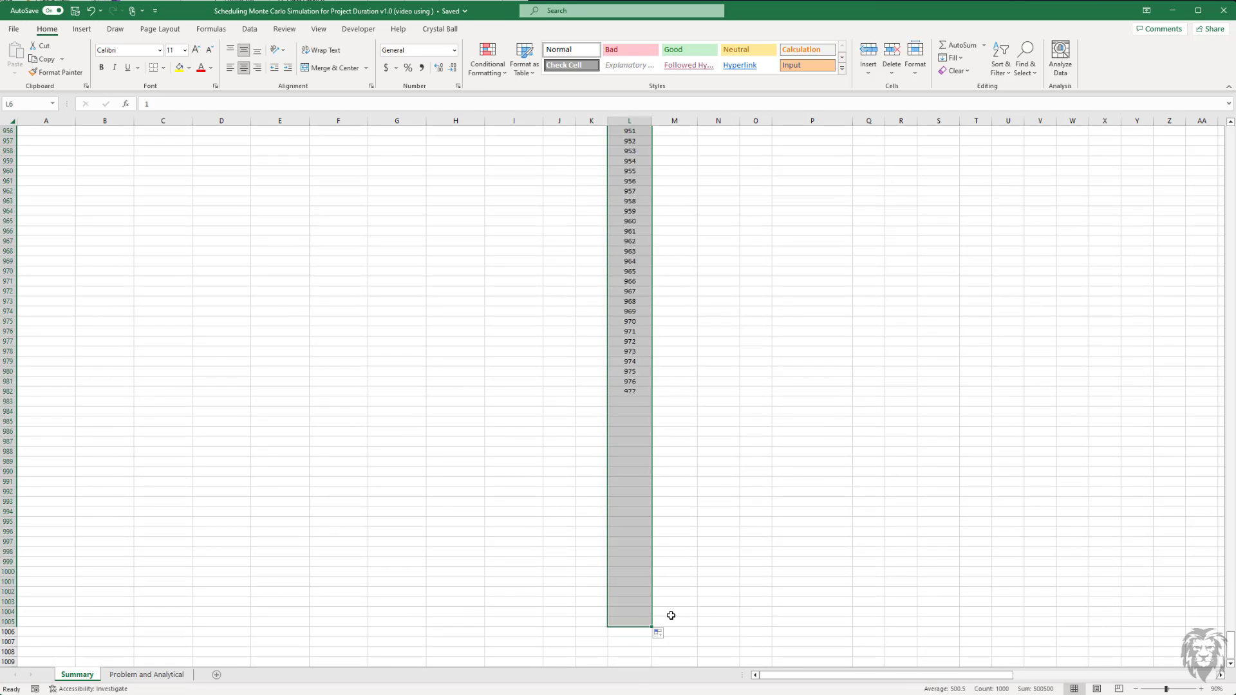
{"action": "left_click_drag", "start_coordinate": [1225, 654], "coordinate": [1230, 168]}
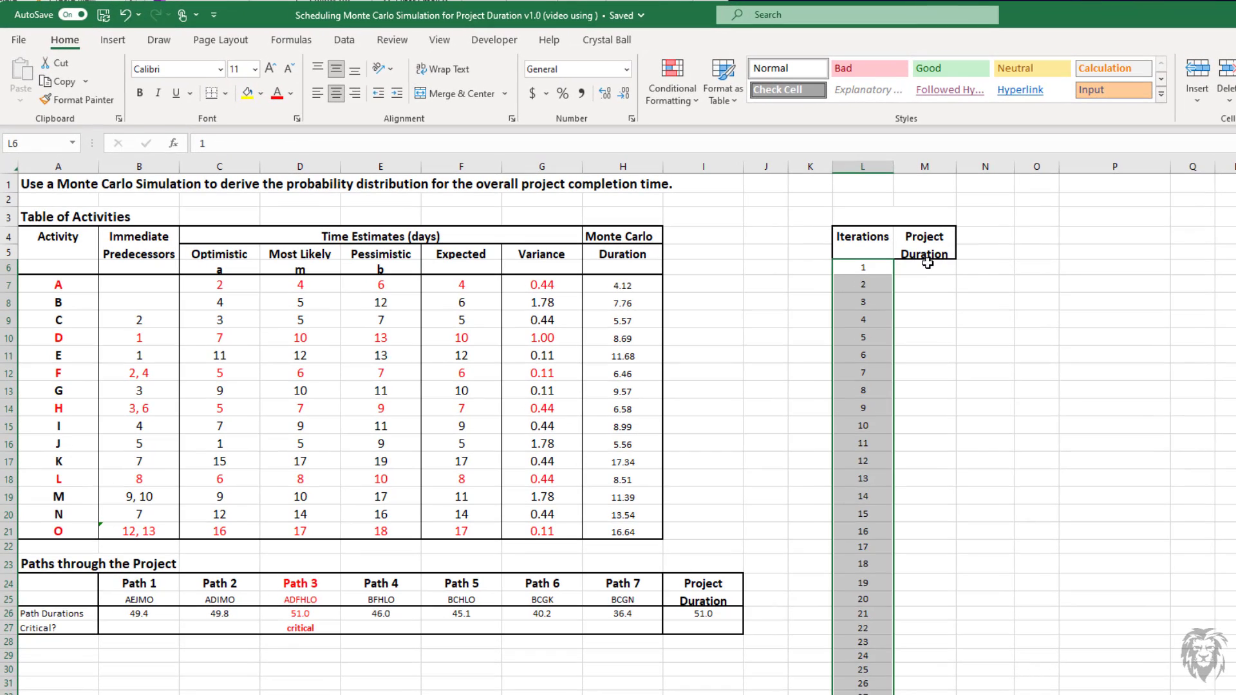
Step: Enter the formula =I26 in M6 to link the first iteration to the project duration
{"action": "left_click", "coordinate": [895, 258]}
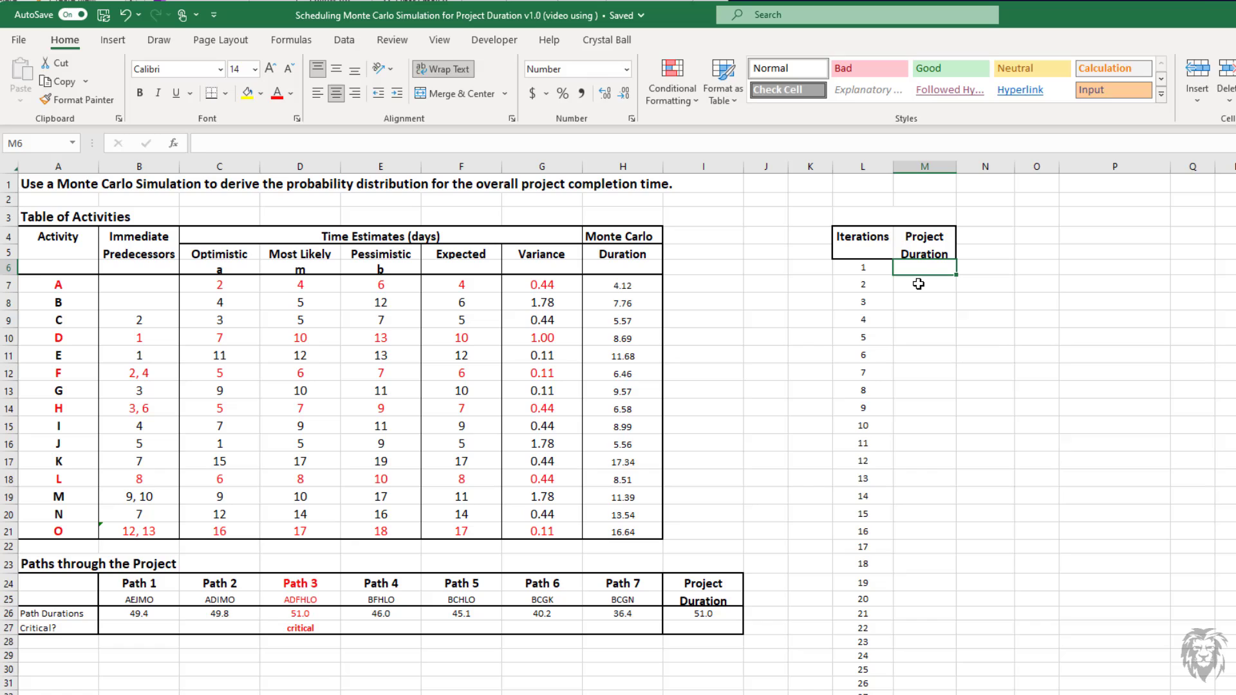
{"action": "type", "text": "="}
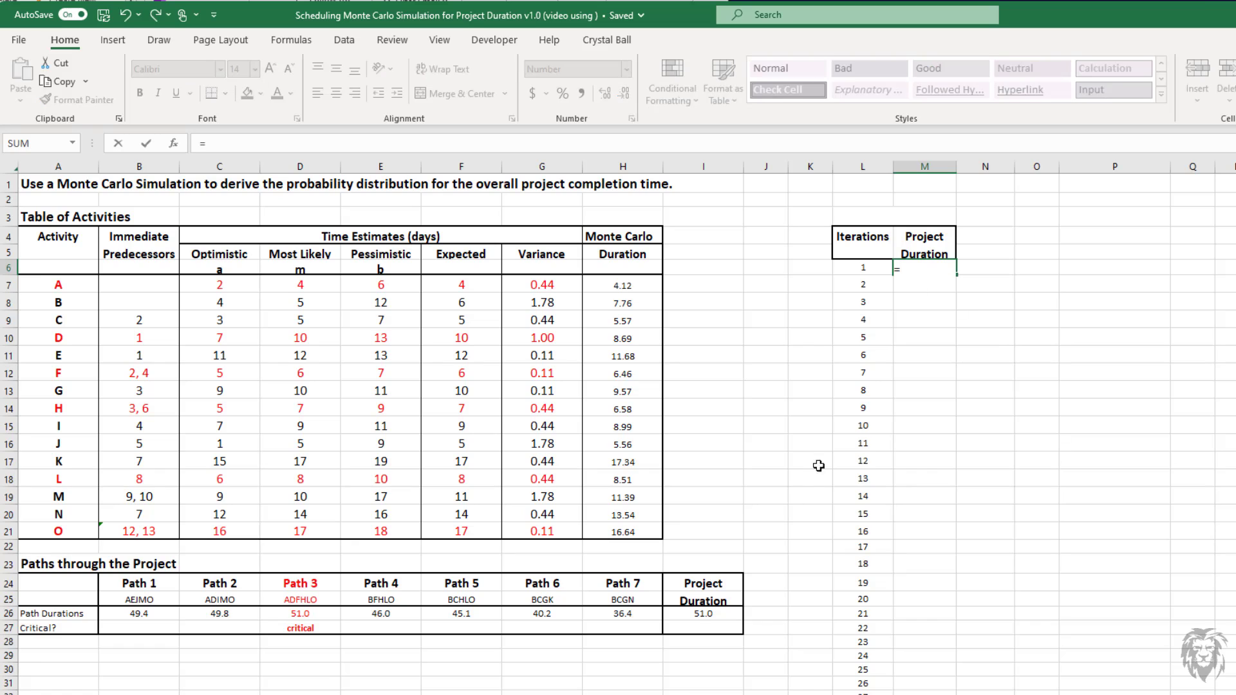
{"action": "left_click", "coordinate": [710, 614]}
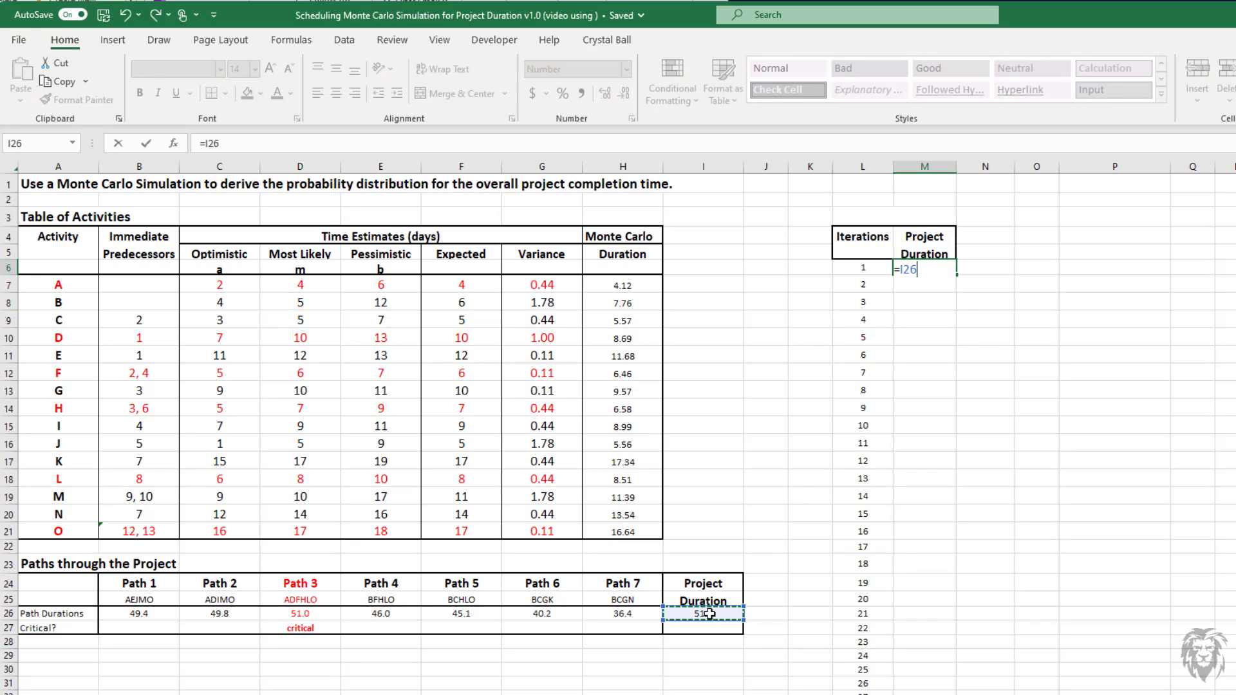
{"action": "key", "text": "Return"}
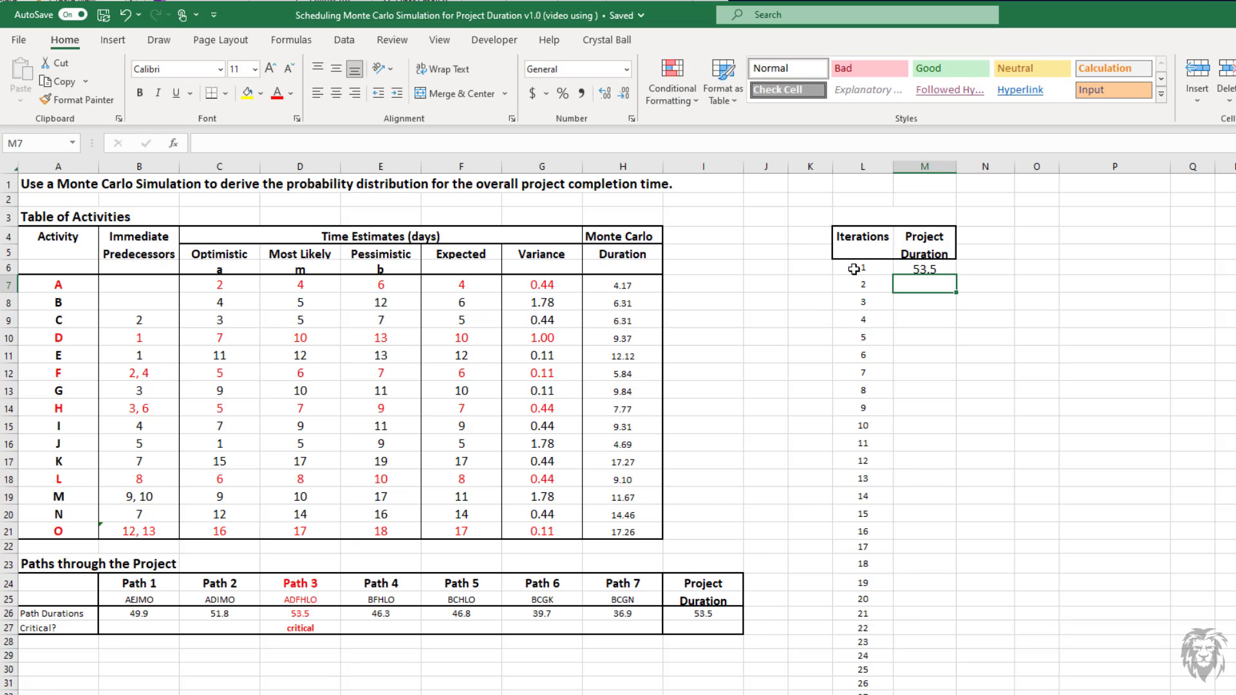
Step: Create a what-if data table over L6:M1005 with blank cell R7 as the column input cell, and inspect the formula in M7
{"action": "left_click_drag", "start_coordinate": [857, 270], "coordinate": [923, 539]}
{"action": "key", "text": "ctrl+shift+Down"}
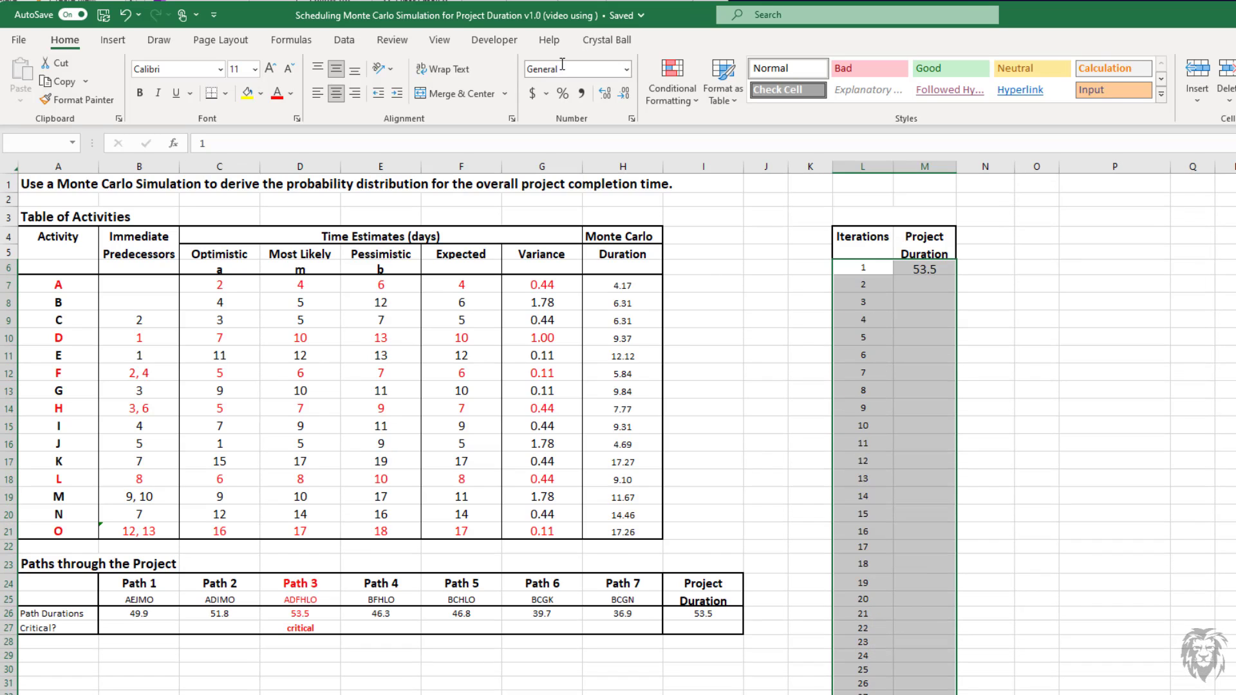
{"action": "left_click", "coordinate": [341, 41]}
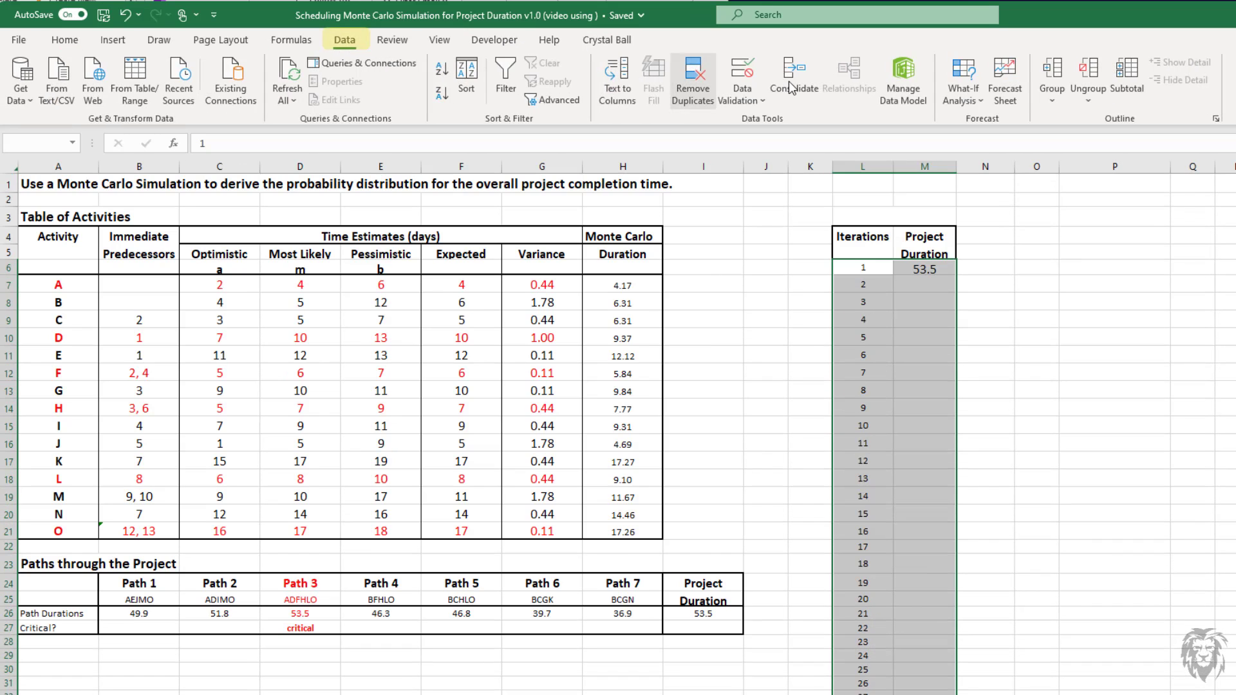
{"action": "left_click", "coordinate": [960, 83]}
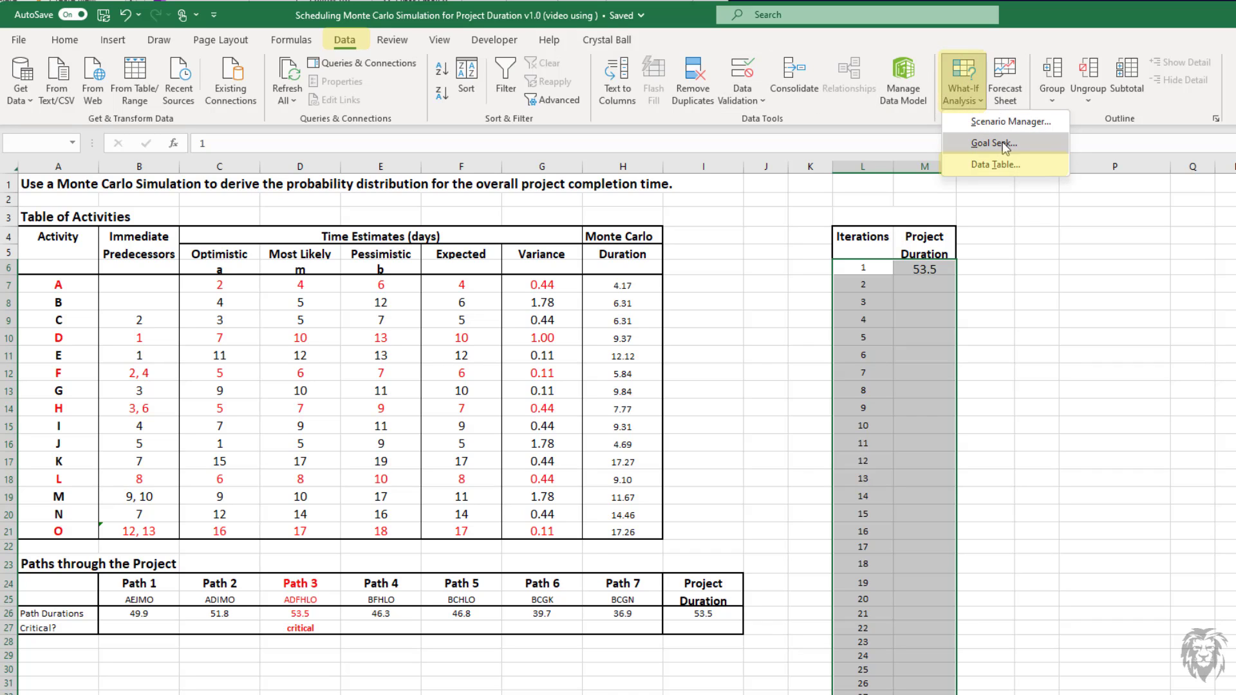
{"action": "left_click", "coordinate": [1002, 164]}
{"action": "left_click_drag", "start_coordinate": [993, 367], "coordinate": [1069, 253]}
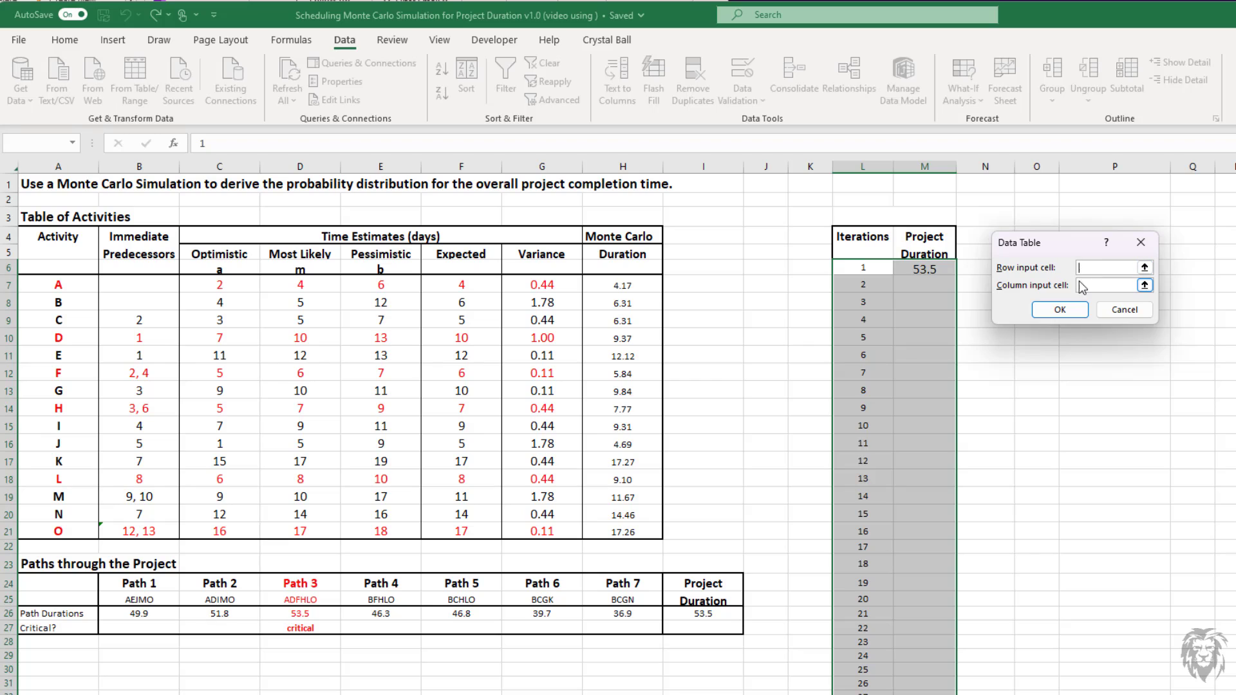
{"action": "left_click", "coordinate": [1106, 285]}
{"action": "left_click", "coordinate": [1225, 284]}
{"action": "left_click", "coordinate": [1037, 320]}
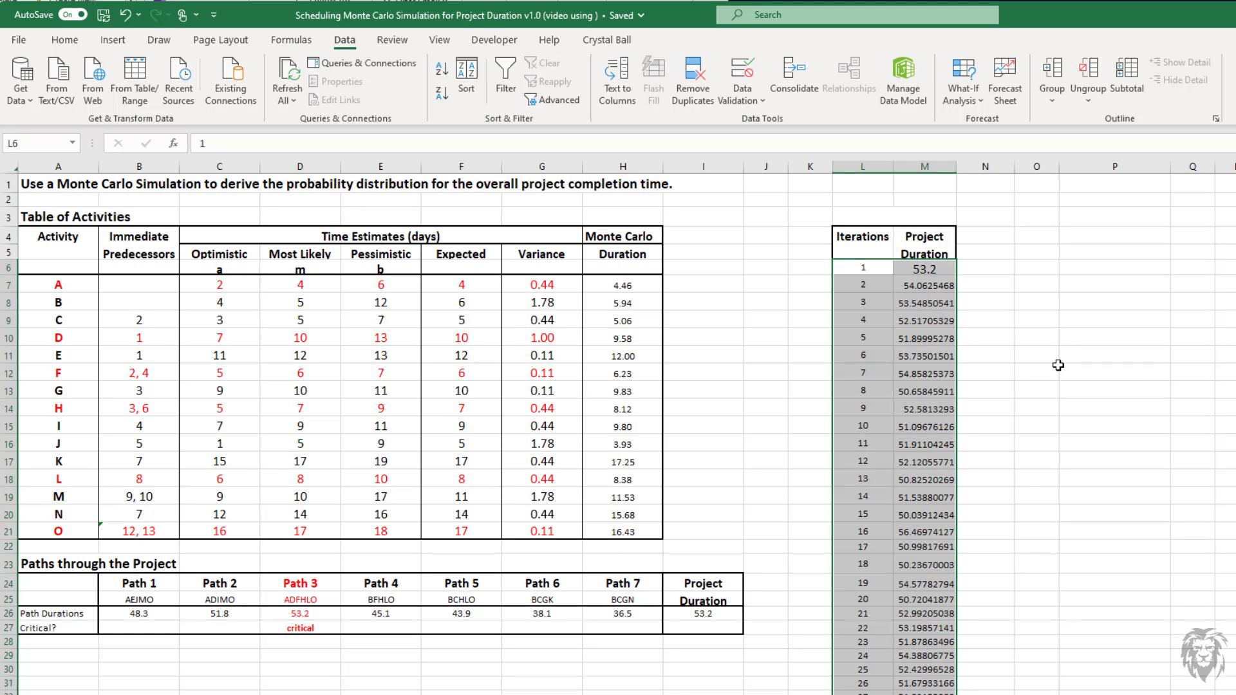
{"action": "scroll", "coordinate": [925, 504], "scroll_direction": "down", "scroll_amount": 2}
{"action": "scroll", "coordinate": [928, 317], "scroll_direction": "up", "scroll_amount": 2}
{"action": "left_click", "coordinate": [921, 278]}
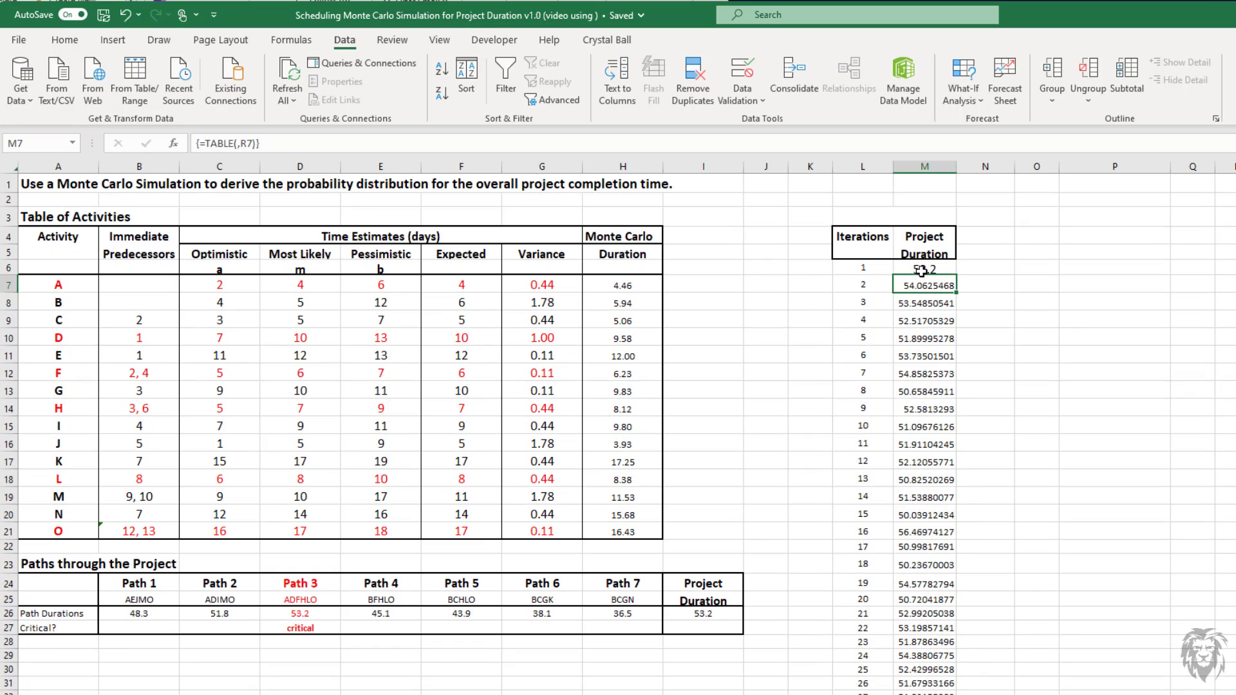
Step: Name the simulated project durations in M6:M1005 "Durations"
{"action": "left_click_drag", "start_coordinate": [924, 269], "coordinate": [954, 514]}
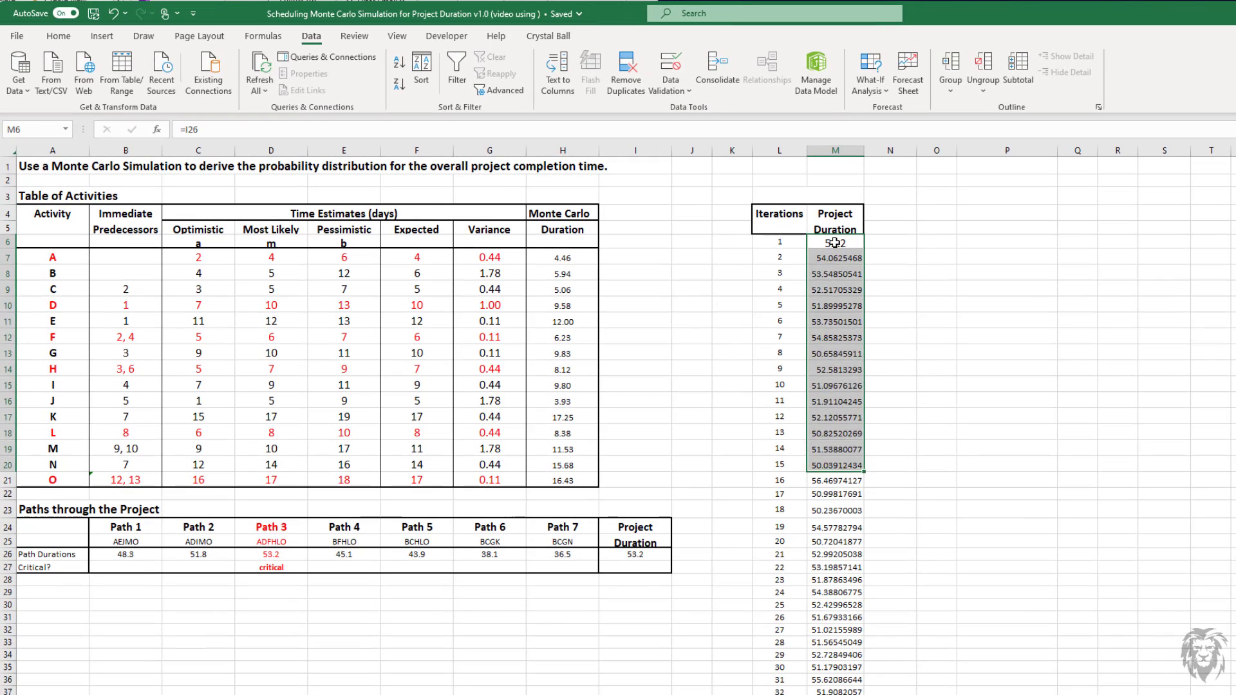
{"action": "left_click", "coordinate": [923, 269]}
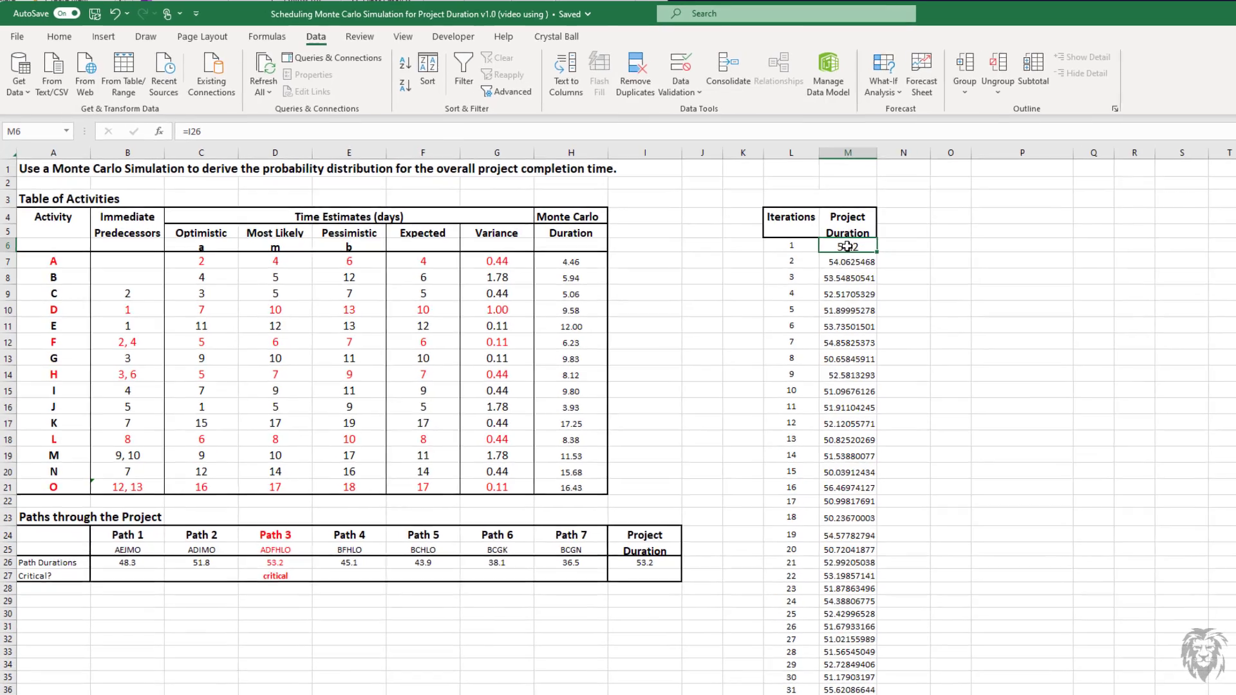
{"action": "key", "text": "ctrl+shift+Down"}
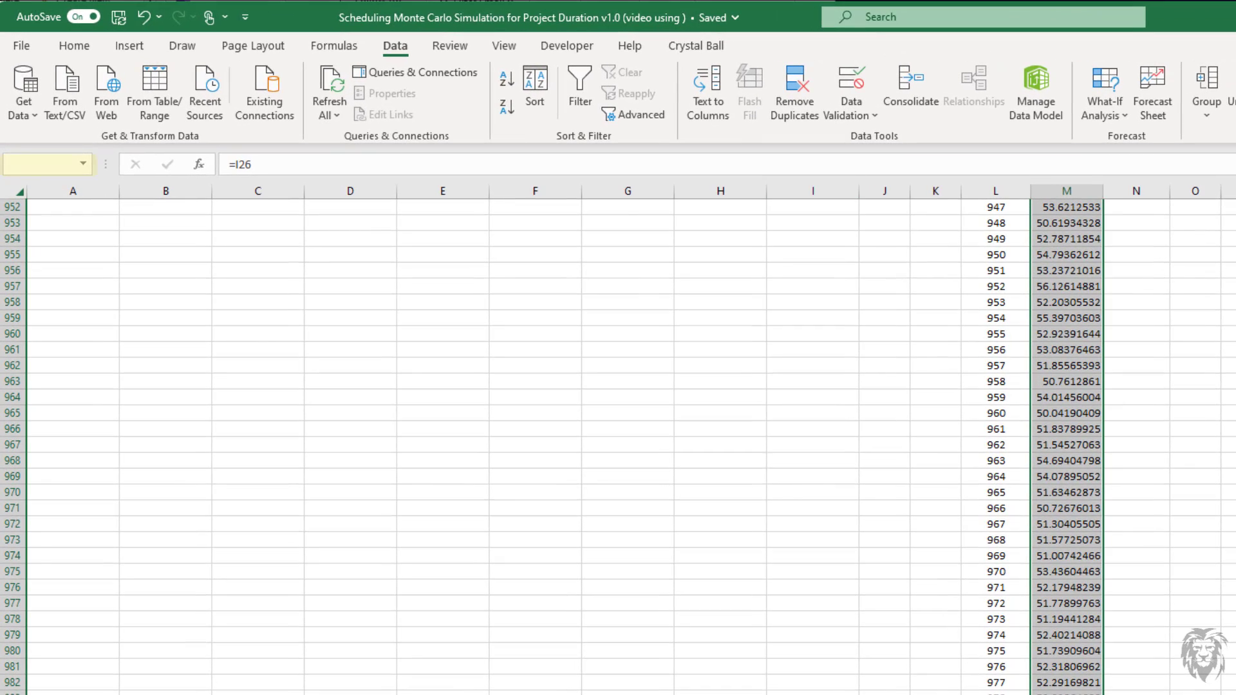
{"action": "left_click", "coordinate": [30, 163]}
{"action": "type", "text": "Durations"}
{"action": "key", "text": "Return"}
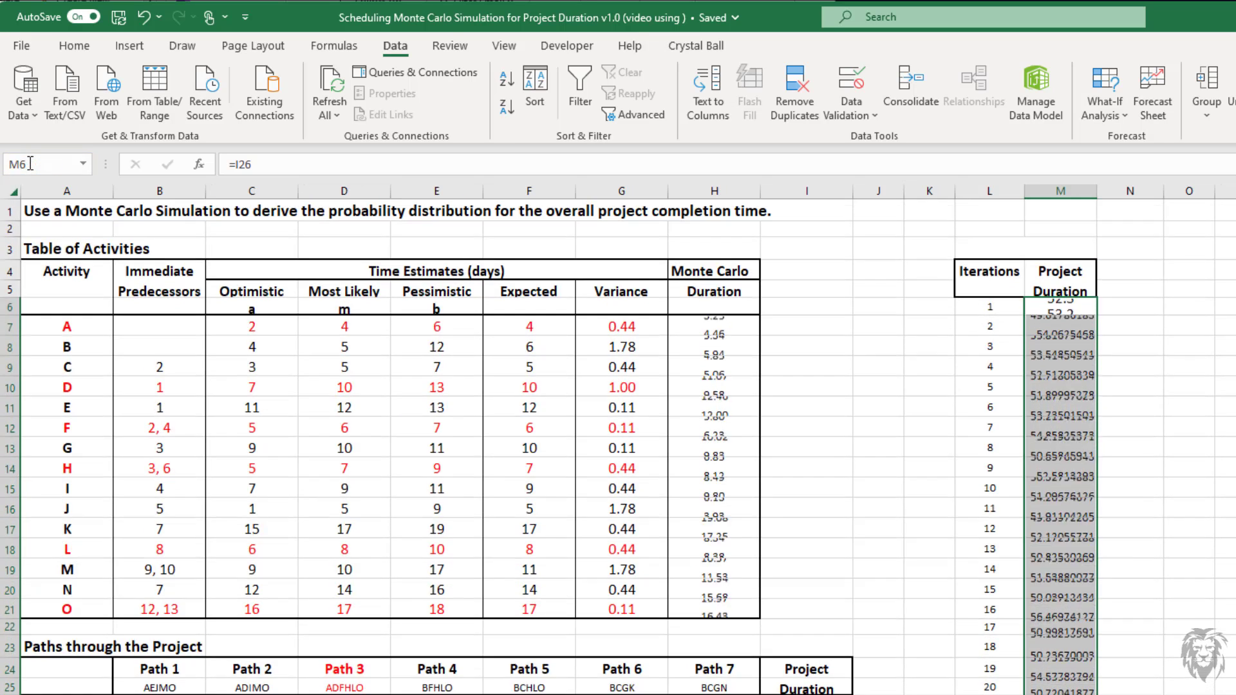
Step: Enter the formula =AVERAGE(Durations) in Q6 for the mean of the simulated project durations
{"action": "left_click", "coordinate": [1223, 386]}
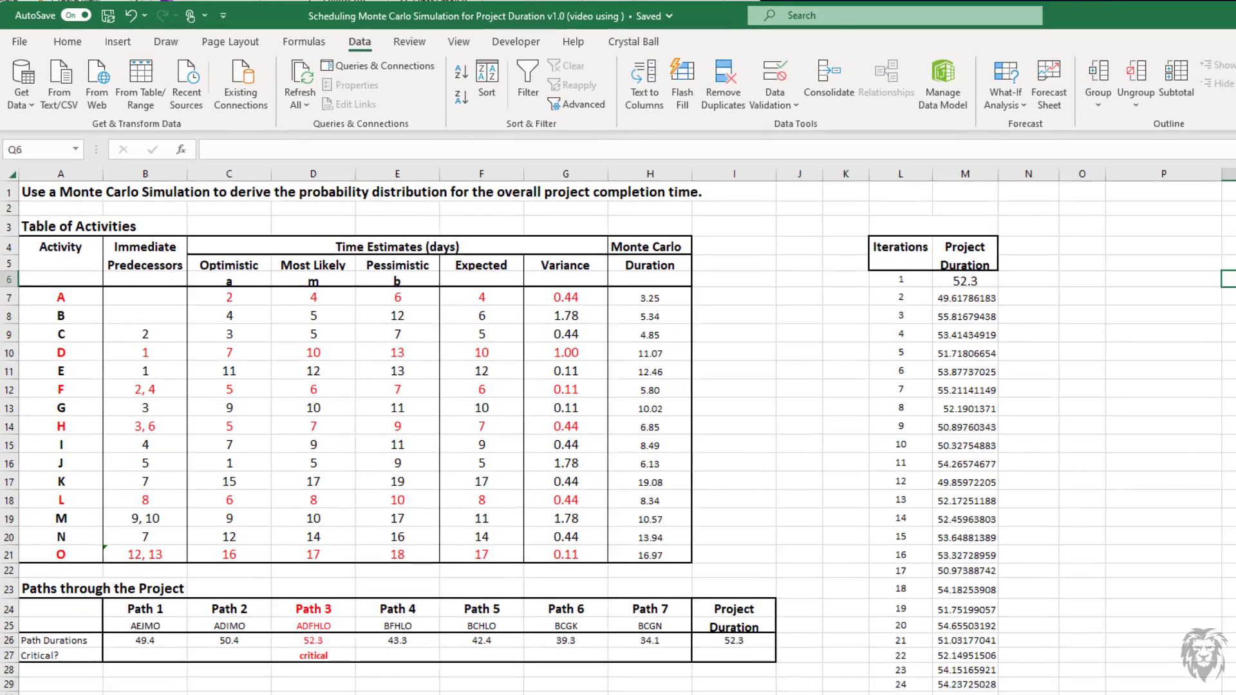
{"action": "left_click", "coordinate": [1159, 258]}
{"action": "type", "text": "=average("}
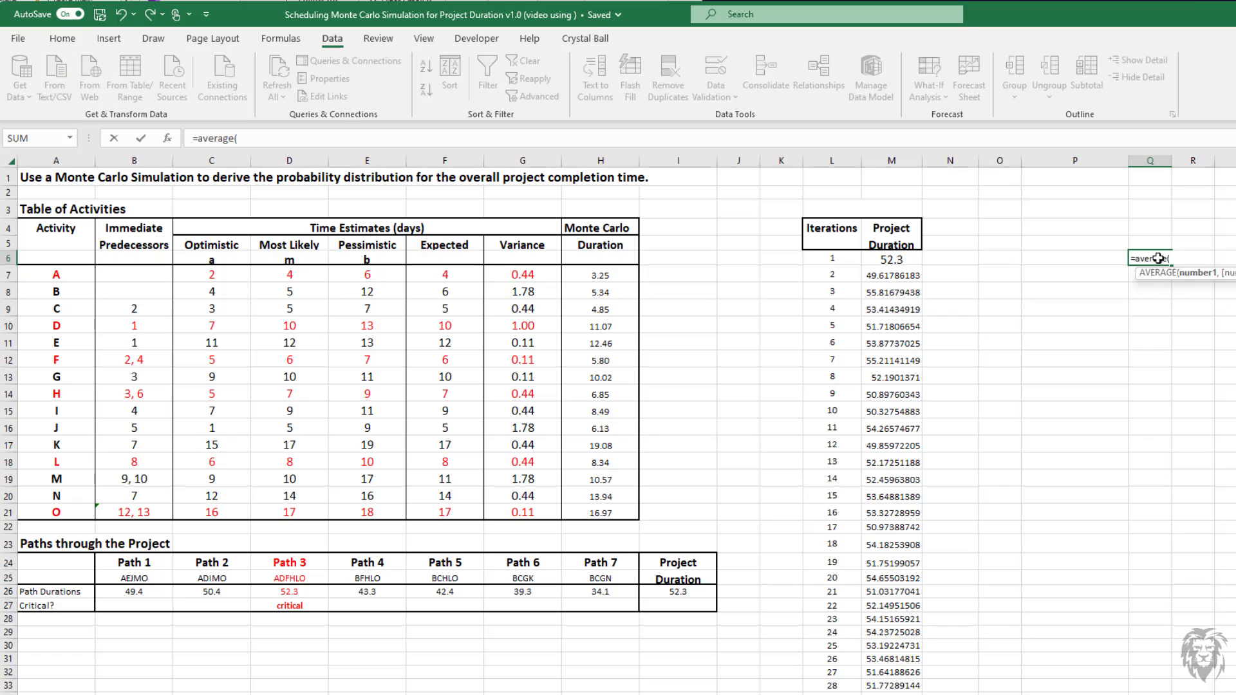
{"action": "type", "text": "duration"}
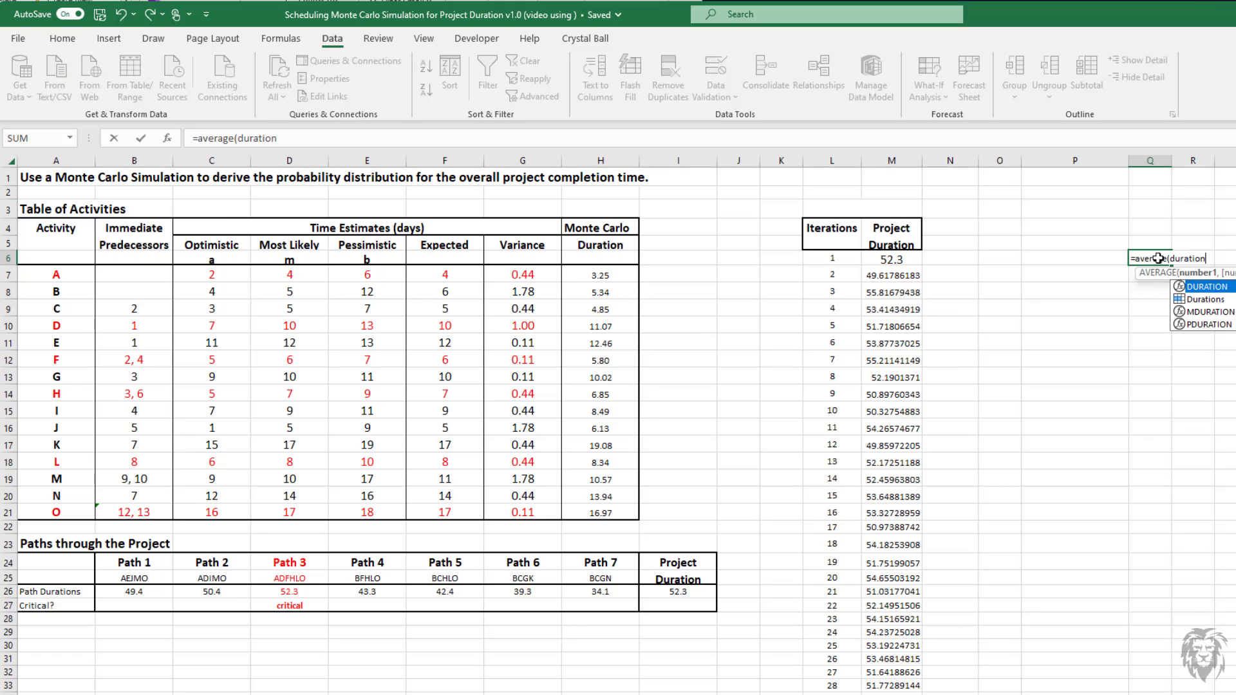
{"action": "key", "text": "Tab"}
{"action": "type", "text": ")"}
{"action": "key", "text": "Return"}
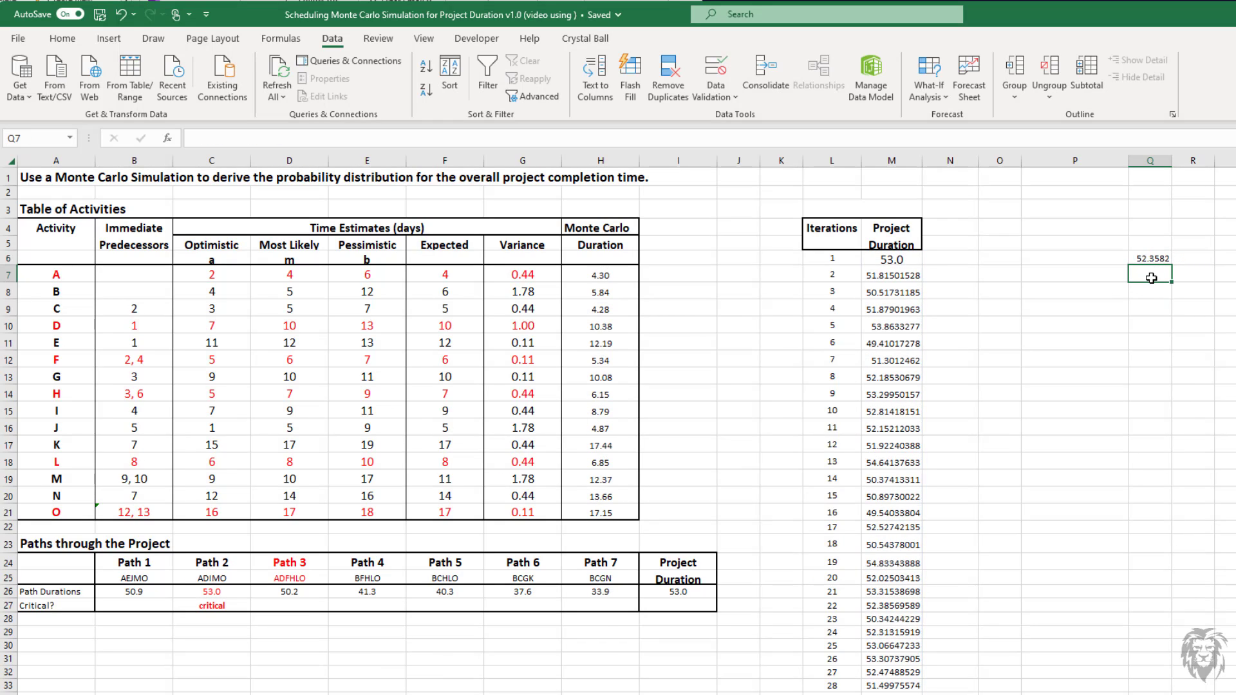
Step: Enter the formula =STDEV(Durations) in Q7 for the standard deviation of the simulated project durations
{"action": "type", "text": "=std"}
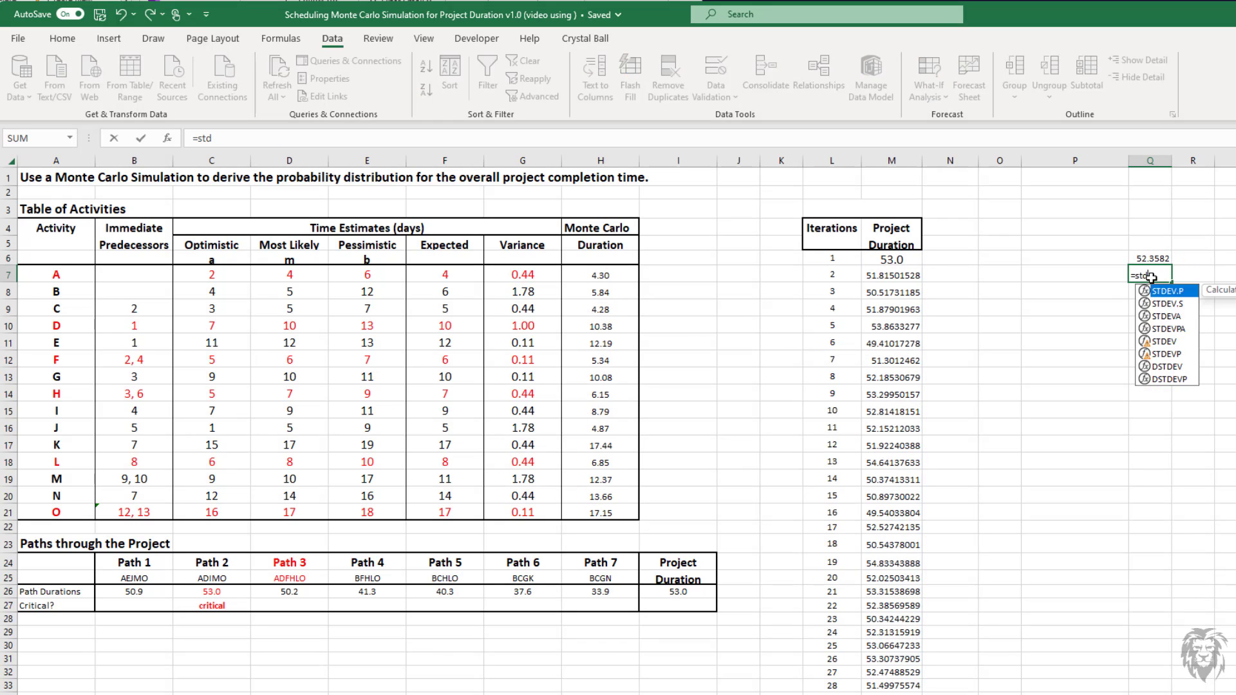
{"action": "type", "text": "ev(d"}
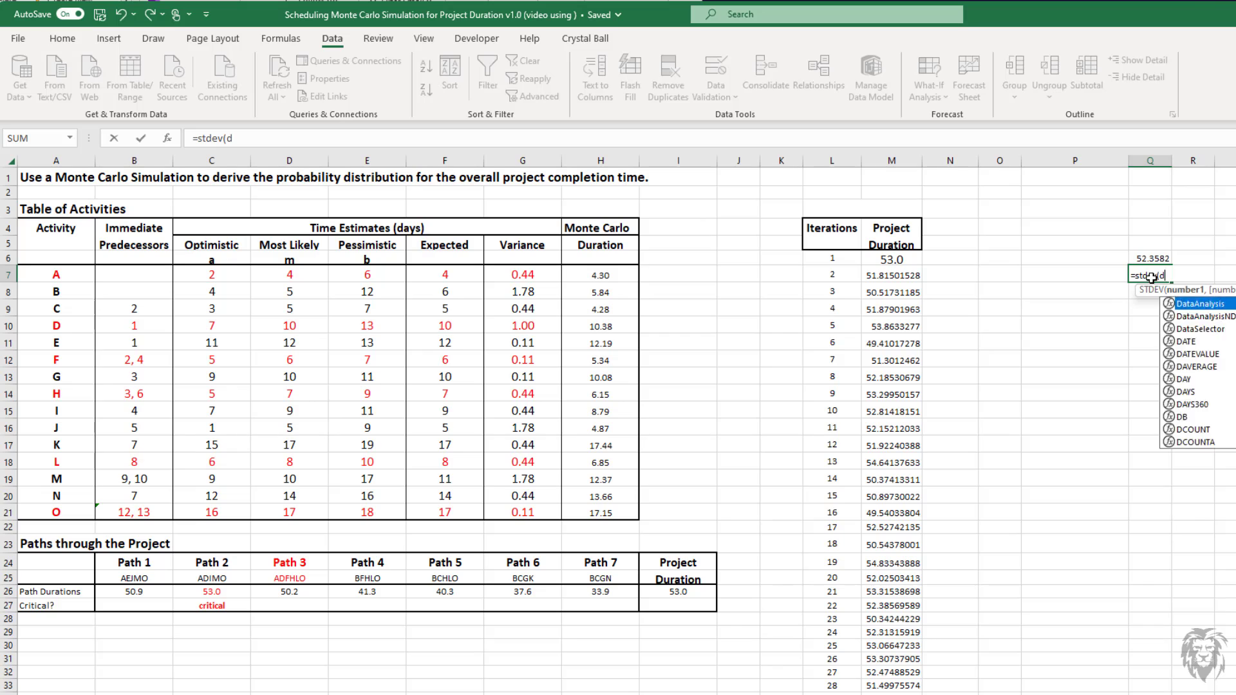
{"action": "type", "text": "urations"}
{"action": "key", "text": "Return"}
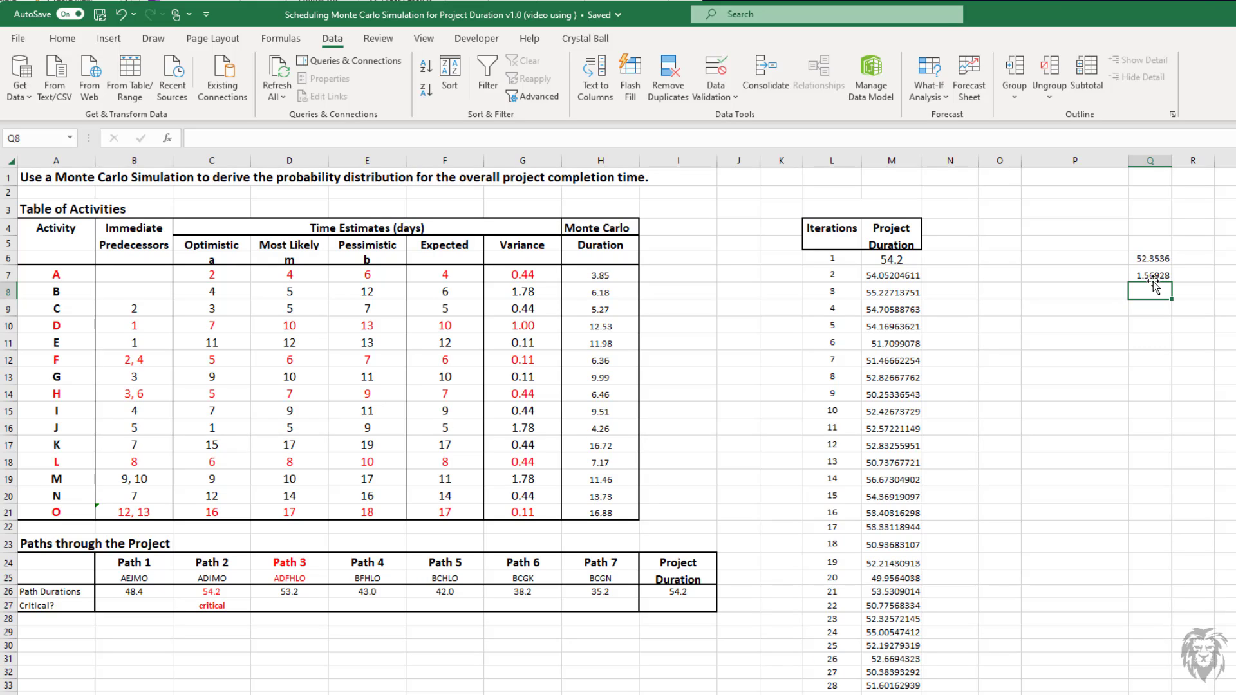
{"action": "left_click", "coordinate": [1223, 343]}
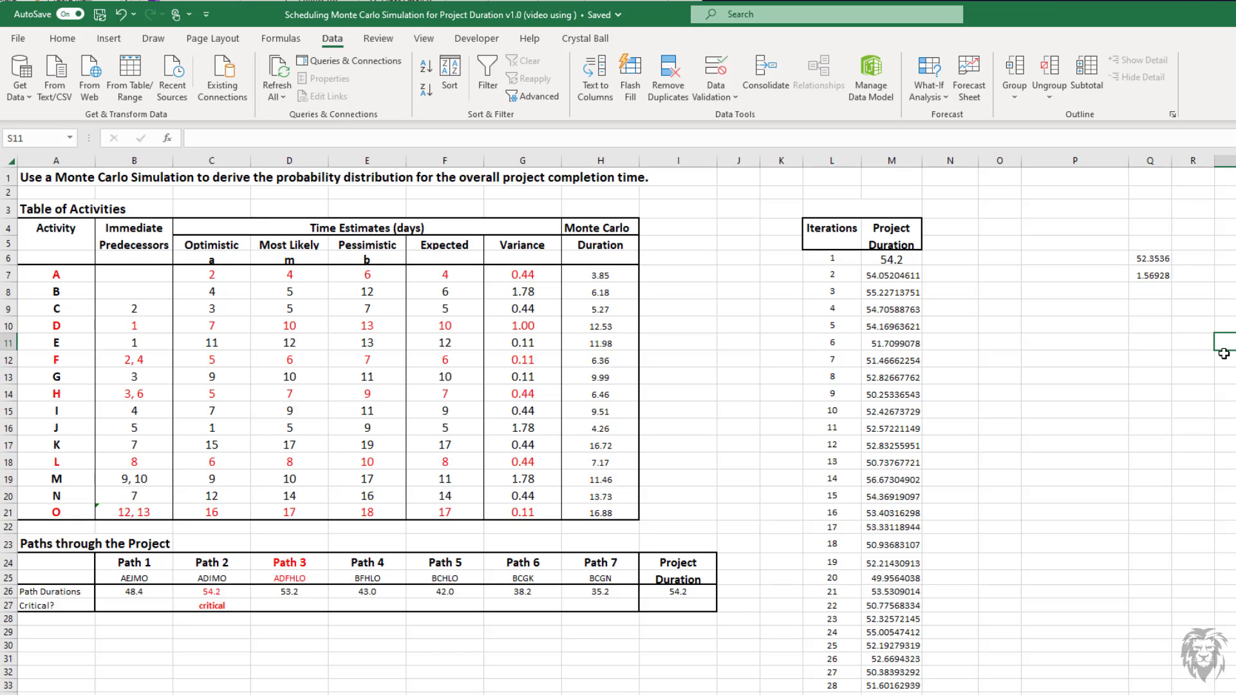